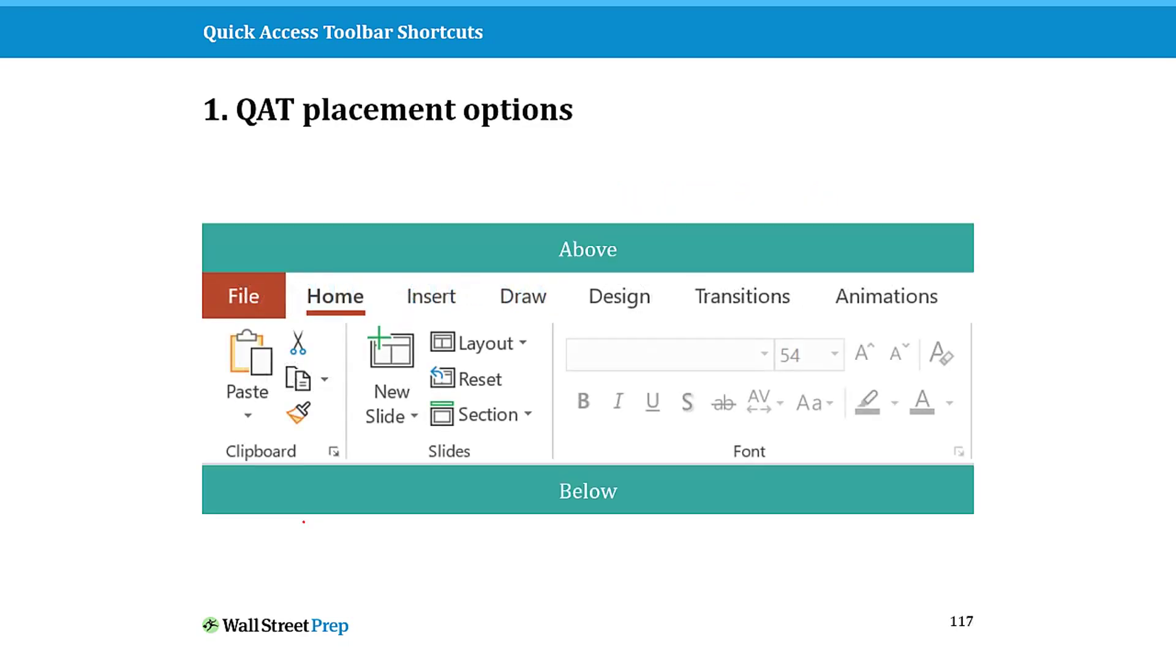
# Draw a red ink arrow linking the Above and Below bars on the placement-options slide.
pyautogui.moveTo(657, 260)
pyautogui.mouseDown()
pyautogui.moveTo(640, 308)
pyautogui.moveTo(698, 293)
pyautogui.mouseUp()
pyautogui.moveTo(669, 289)
pyautogui.mouseDown()
pyautogui.moveTo(700, 341)
pyautogui.moveTo(640, 488)
pyautogui.mouseUp()
pyautogui.moveTo(630, 447); pyautogui.dragTo(710, 450)
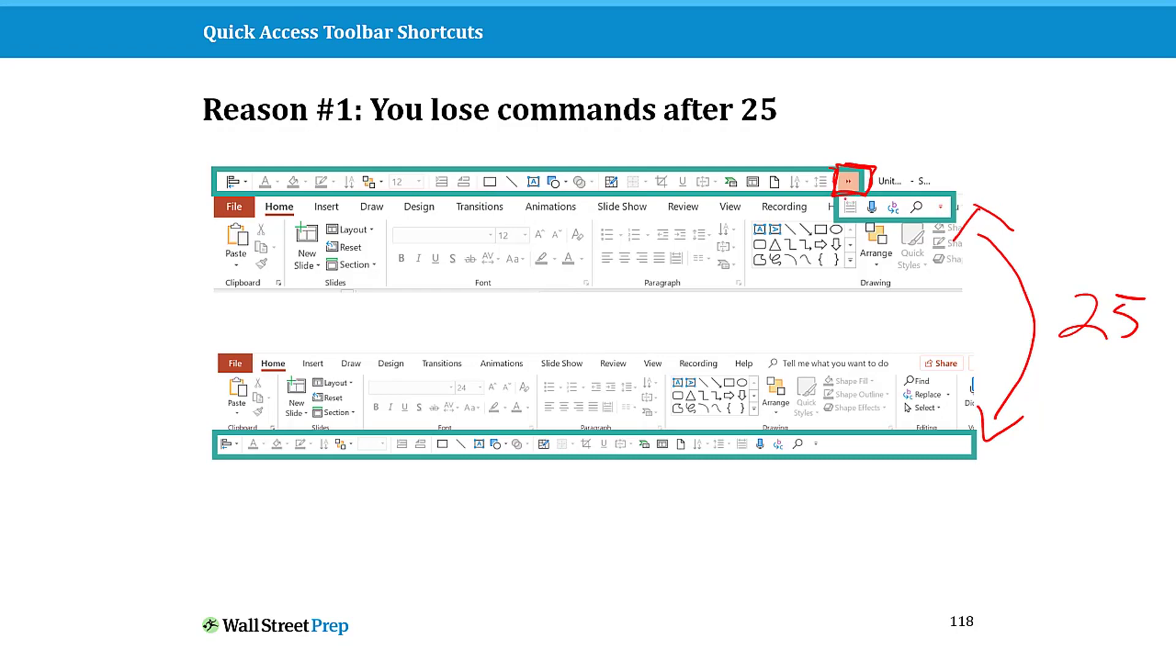
# On the lost-commands slide, scribble over overflowing commands, tick spare lower-toolbar slots, and draw a double-headed arrow.
pyautogui.moveTo(842, 208); pyautogui.dragTo(957, 201)
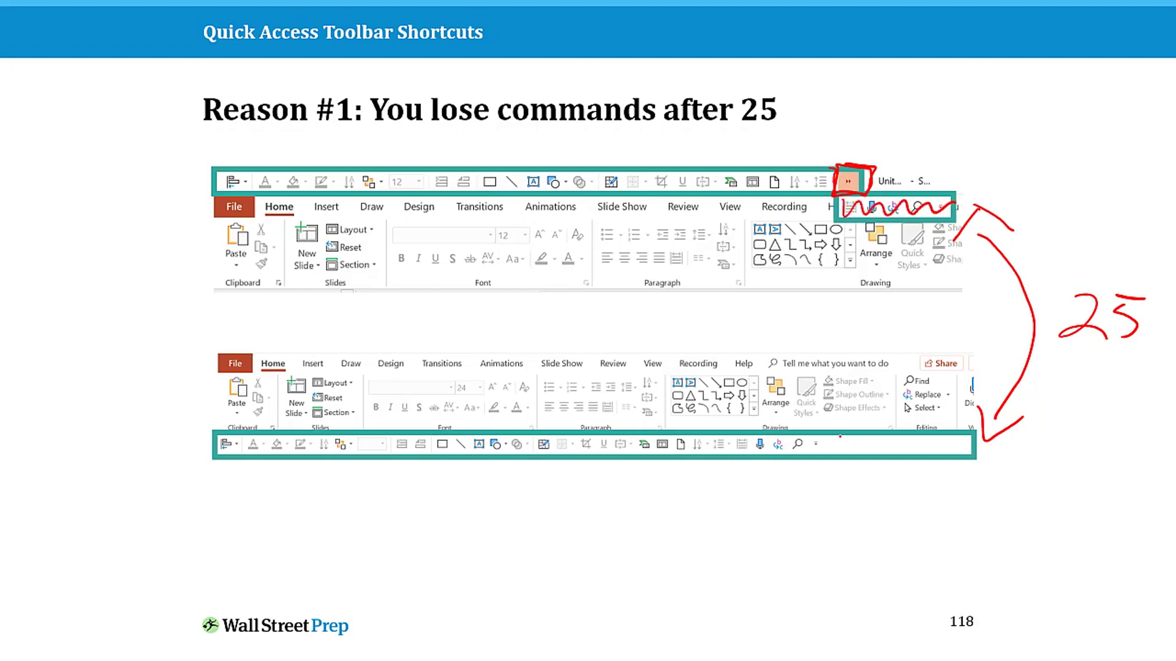
pyautogui.moveTo(839, 437)
pyautogui.mouseDown()
pyautogui.moveTo(838, 459)
pyautogui.moveTo(860, 458)
pyautogui.mouseUp()
pyautogui.moveTo(881, 434)
pyautogui.mouseDown()
pyautogui.moveTo(878, 459)
pyautogui.moveTo(924, 457)
pyautogui.mouseUp()
pyautogui.moveTo(948, 435)
pyautogui.mouseDown()
pyautogui.moveTo(946, 452)
pyautogui.moveTo(964, 450)
pyautogui.mouseUp()
pyautogui.moveTo(331, 482)
pyautogui.mouseDown()
pyautogui.moveTo(345, 538)
pyautogui.moveTo(739, 498)
pyautogui.moveTo(885, 498)
pyautogui.mouseUp()
pyautogui.moveTo(833, 473); pyautogui.dragTo(864, 539)
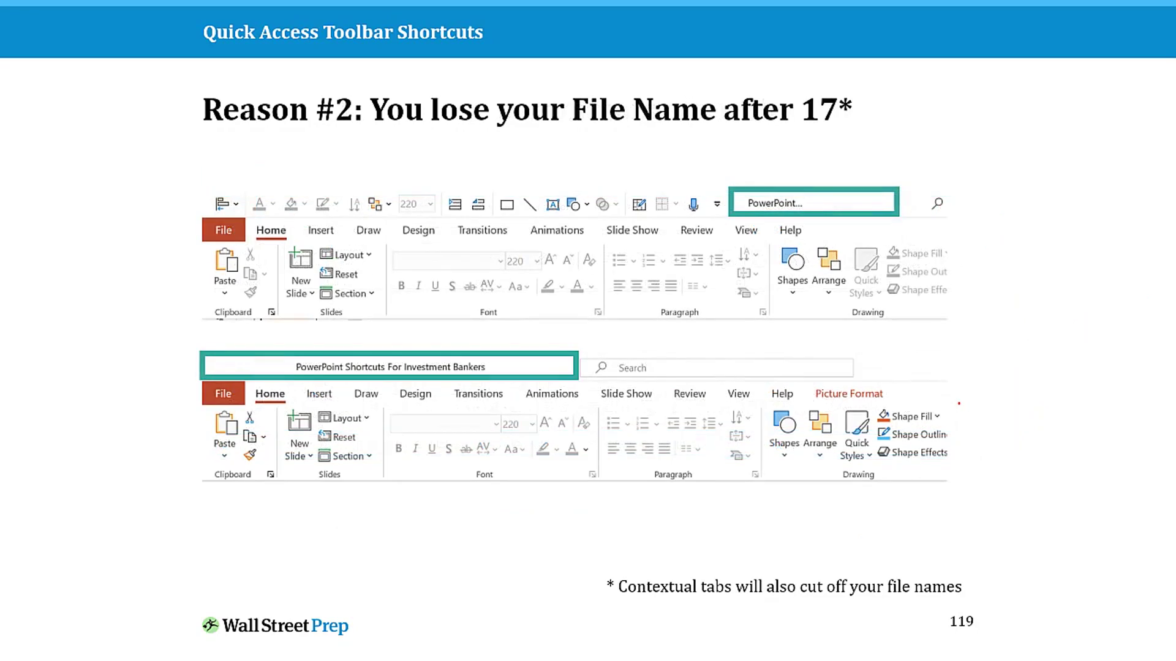
# On the file-name slide, strike through the truncated and full file names, write v2, and arrow down.
pyautogui.moveTo(751, 194)
pyautogui.mouseDown()
pyautogui.moveTo(733, 214)
pyautogui.moveTo(776, 211)
pyautogui.mouseUp()
pyautogui.moveTo(813, 191)
pyautogui.mouseDown()
pyautogui.moveTo(800, 213)
pyautogui.moveTo(824, 211)
pyautogui.mouseUp()
pyautogui.moveTo(864, 188)
pyautogui.mouseDown()
pyautogui.moveTo(869, 210)
pyautogui.moveTo(894, 211)
pyautogui.mouseUp()
pyautogui.moveTo(494, 364)
pyautogui.mouseDown()
pyautogui.moveTo(539, 351)
pyautogui.moveTo(557, 372)
pyautogui.mouseUp()
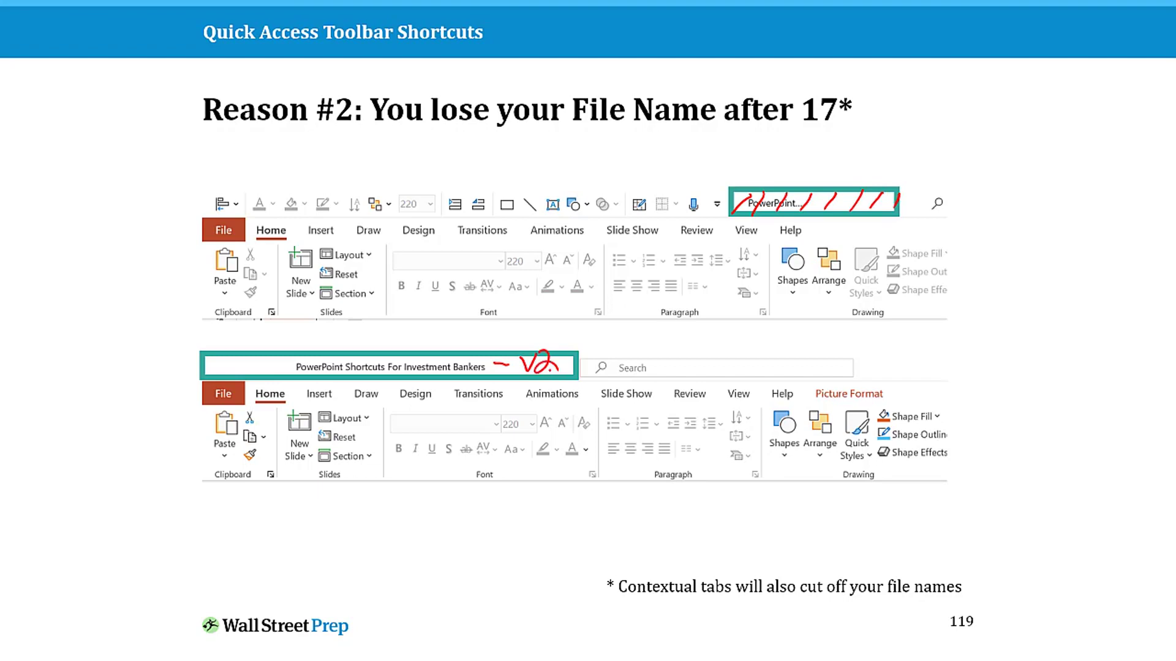
pyautogui.moveTo(153, 405)
pyautogui.mouseDown()
pyautogui.moveTo(142, 443)
pyautogui.moveTo(217, 497)
pyautogui.moveTo(189, 528)
pyautogui.moveTo(208, 503)
pyautogui.mouseUp()
pyautogui.moveTo(218, 353)
pyautogui.mouseDown()
pyautogui.moveTo(212, 374)
pyautogui.moveTo(229, 374)
pyautogui.mouseUp()
pyautogui.moveTo(260, 356)
pyautogui.mouseDown()
pyautogui.moveTo(252, 380)
pyautogui.moveTo(282, 382)
pyautogui.mouseUp()
pyautogui.moveTo(323, 350); pyautogui.dragTo(319, 369)
pyautogui.moveTo(354, 355)
pyautogui.mouseDown()
pyautogui.moveTo(346, 381)
pyautogui.moveTo(390, 385)
pyautogui.mouseUp()
pyautogui.moveTo(437, 355)
pyautogui.mouseDown()
pyautogui.moveTo(432, 378)
pyautogui.moveTo(467, 373)
pyautogui.mouseUp()
pyautogui.moveTo(496, 355); pyautogui.dragTo(489, 378)
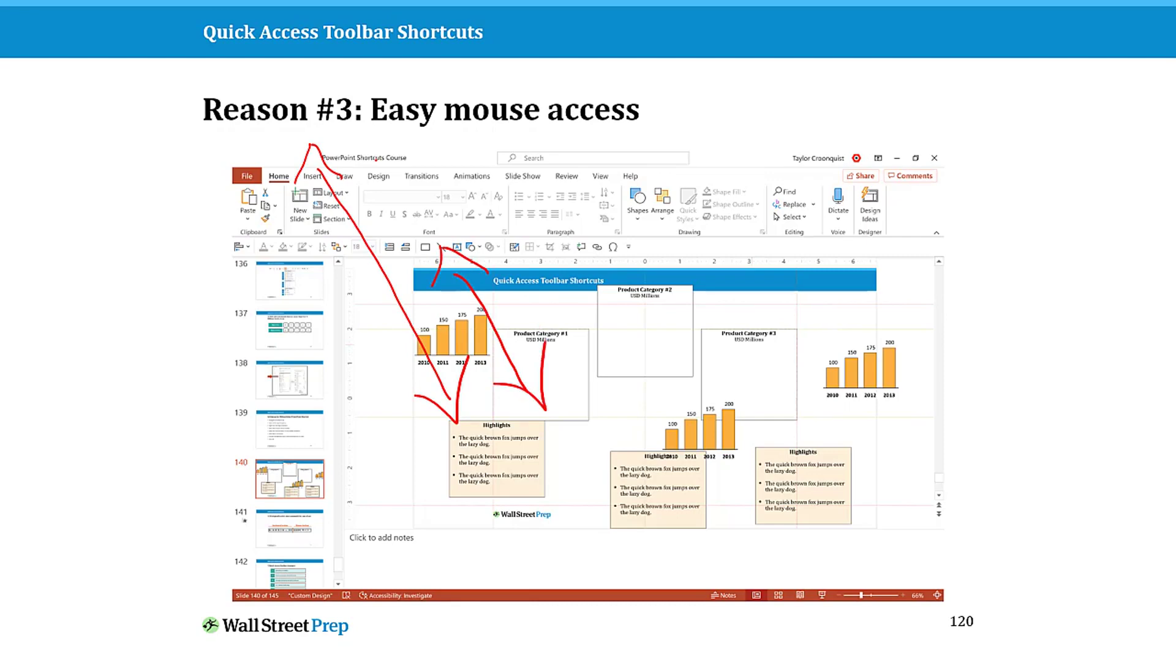
# Ink the long mouse reach to the ribbon and Font, erase all ink, and advance to slide 121.
pyautogui.moveTo(372, 152)
pyautogui.mouseDown()
pyautogui.moveTo(356, 194)
pyautogui.moveTo(386, 202)
pyautogui.moveTo(381, 236)
pyautogui.mouseUp()
pyautogui.moveTo(422, 152); pyautogui.dragTo(397, 231)
pyautogui.moveTo(445, 161); pyautogui.dragTo(415, 236)
pyautogui.moveTo(335, 161); pyautogui.dragTo(384, 136)
pyautogui.moveTo(382, 249); pyautogui.dragTo(469, 208)
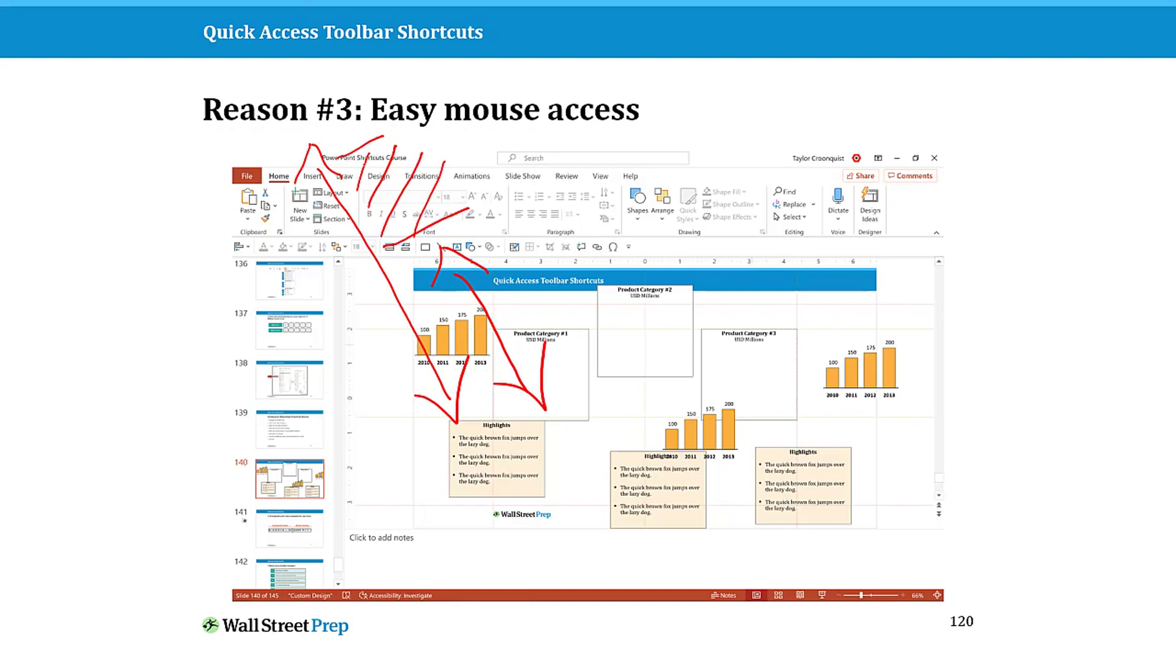
pyautogui.press('e')
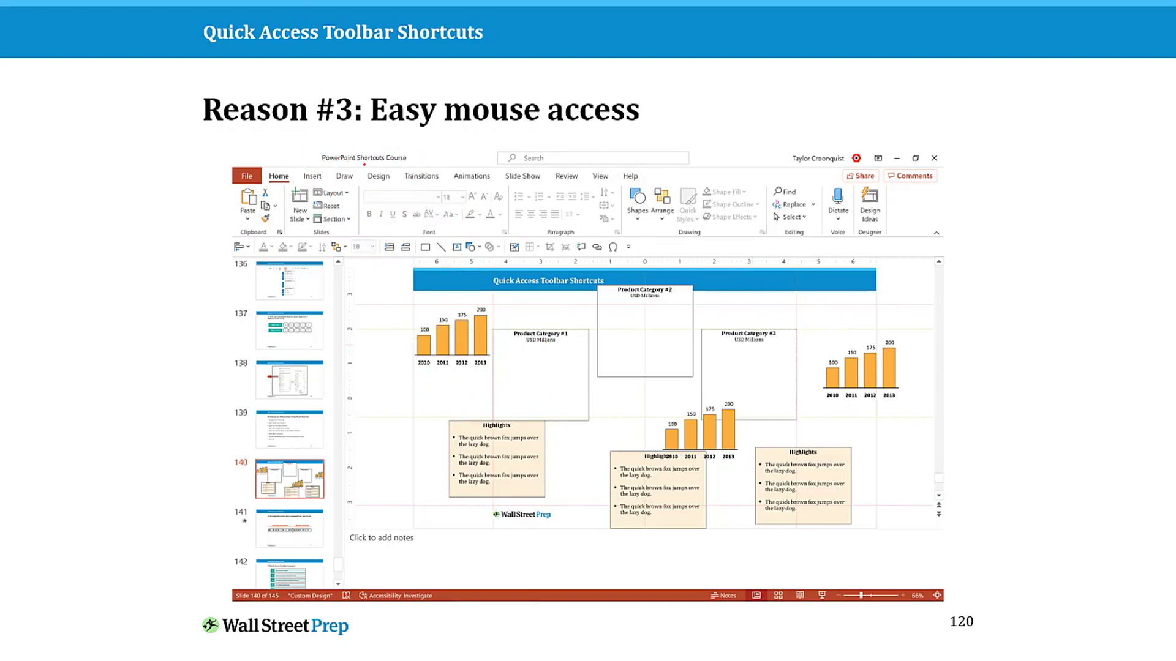
pyautogui.press('Right')
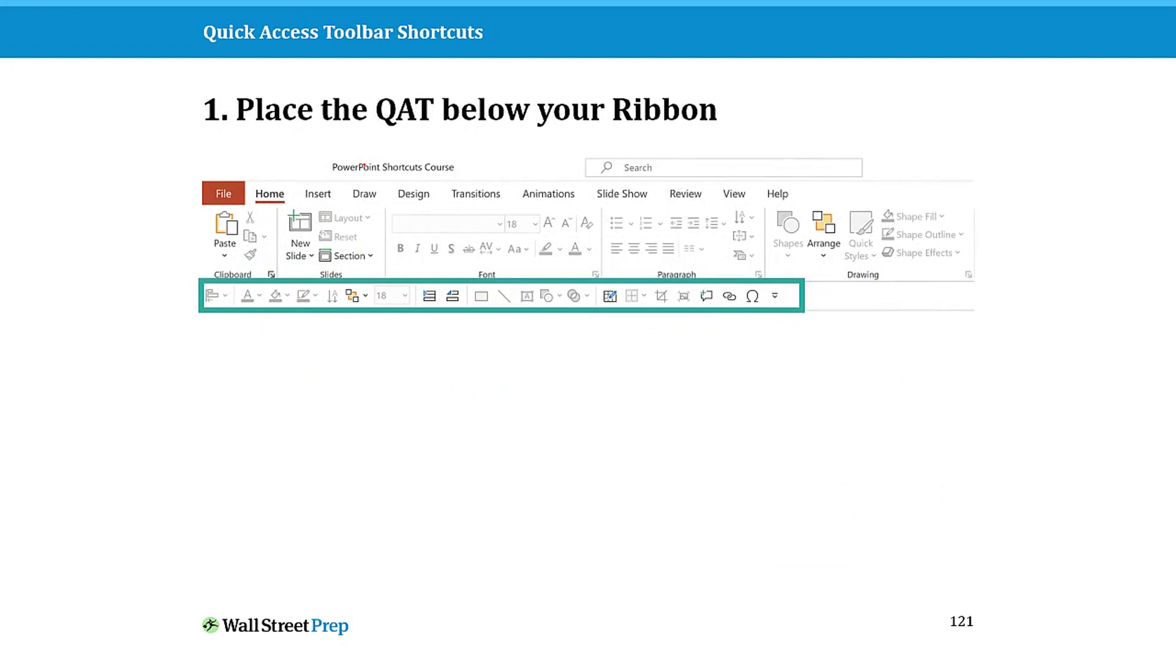
# Tick the below-ribbon toolbar, erase the mark, and exit the slide show.
pyautogui.moveTo(149, 286)
pyautogui.mouseDown()
pyautogui.moveTo(155, 293)
pyautogui.moveTo(187, 257)
pyautogui.mouseUp()
pyautogui.press('e')
pyautogui.press('Escape')
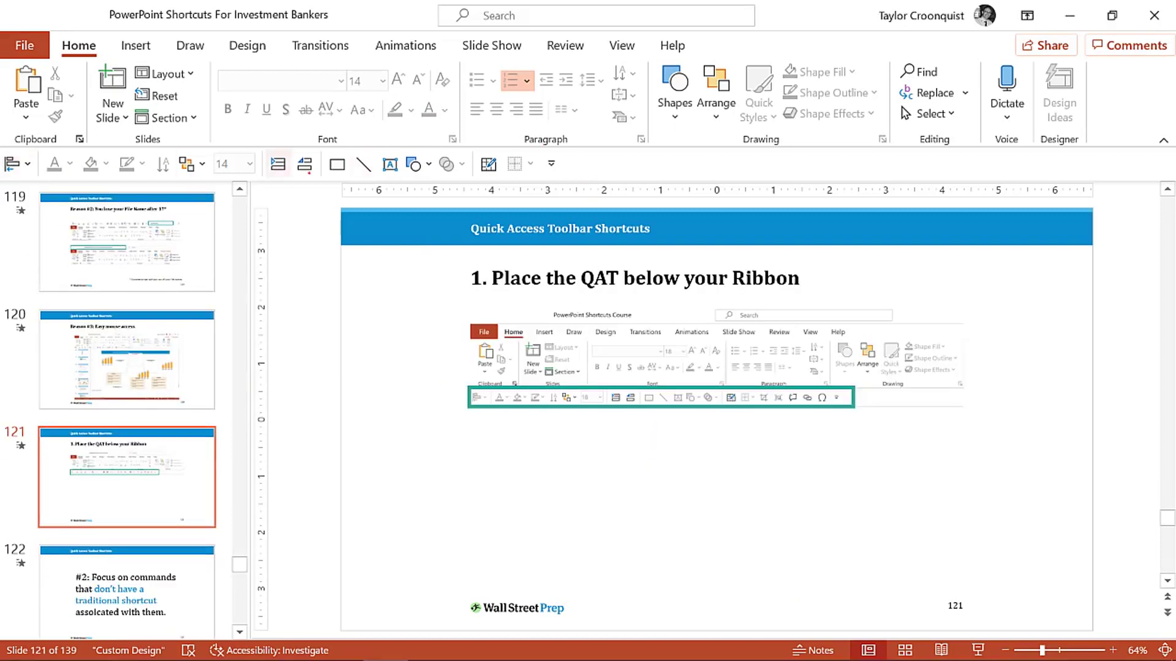
# Move the Quick Access Toolbar above the ribbon with Alt, 0, then back below the ribbon.
pyautogui.press('alt')
pyautogui.press('0')
pyautogui.press('0')
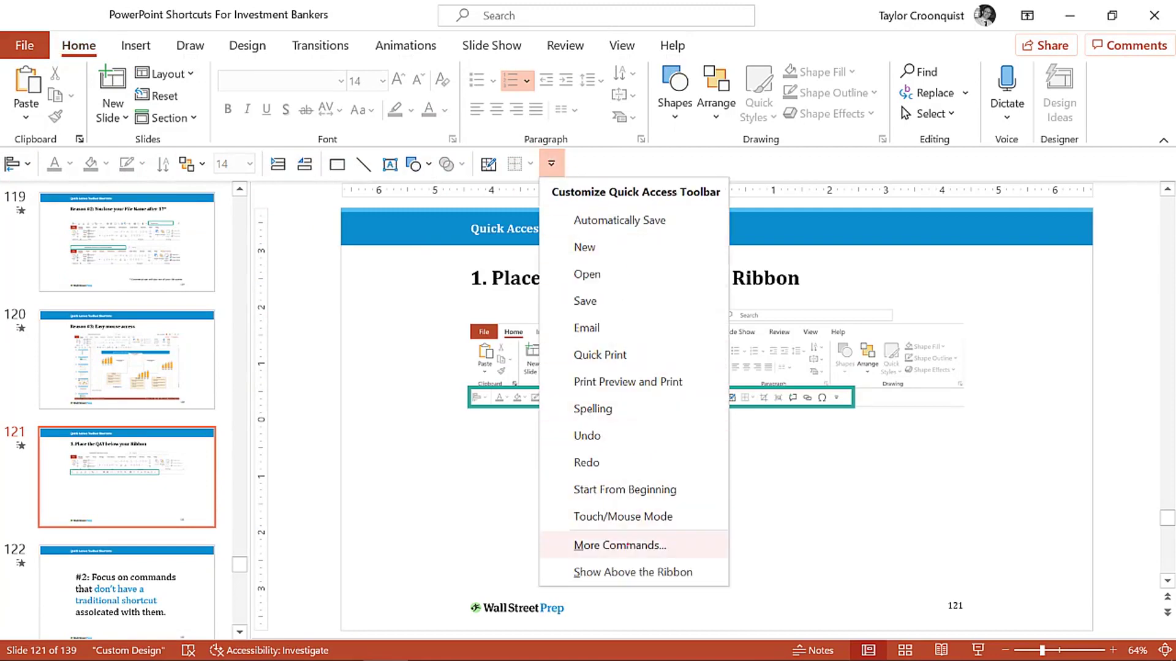
pyautogui.click(653, 573)
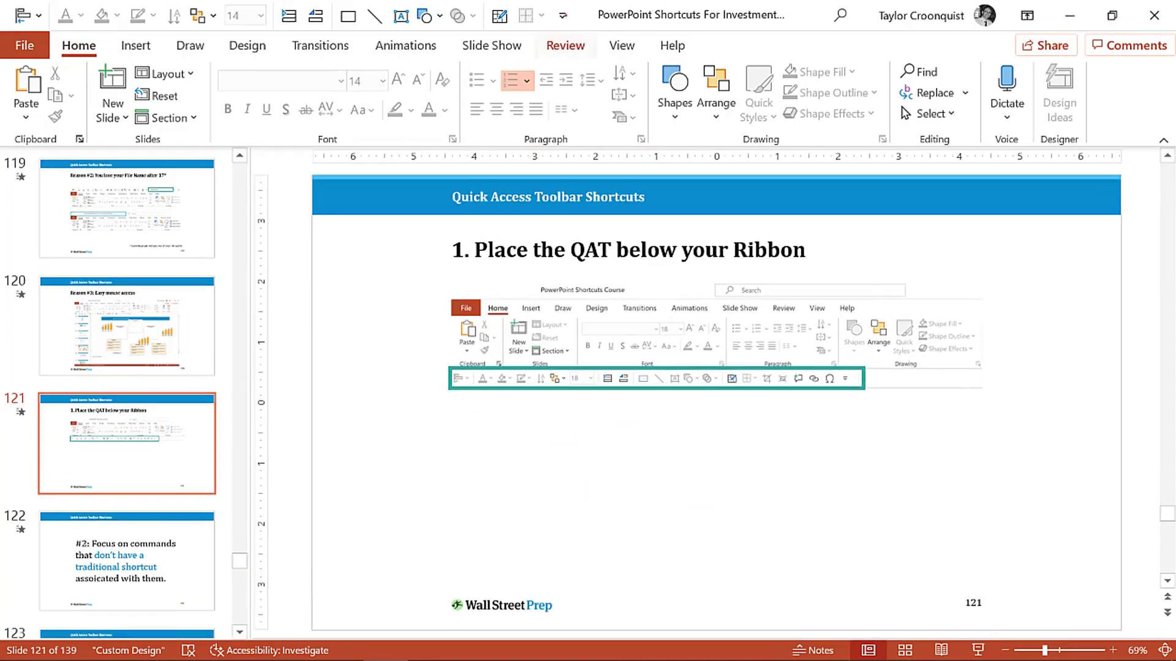
pyautogui.click(562, 16)
pyautogui.click(642, 424)
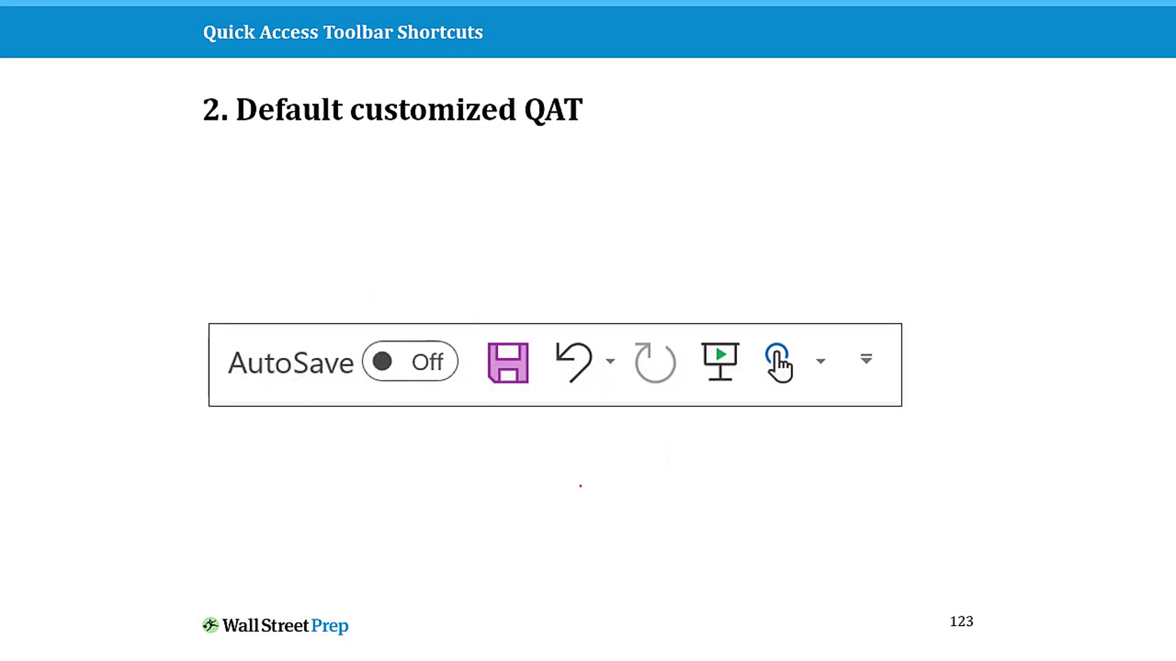
# Reveal the shortcut labels on slide 123's default toolbar, then advance to slide 124.
pyautogui.press('Right')
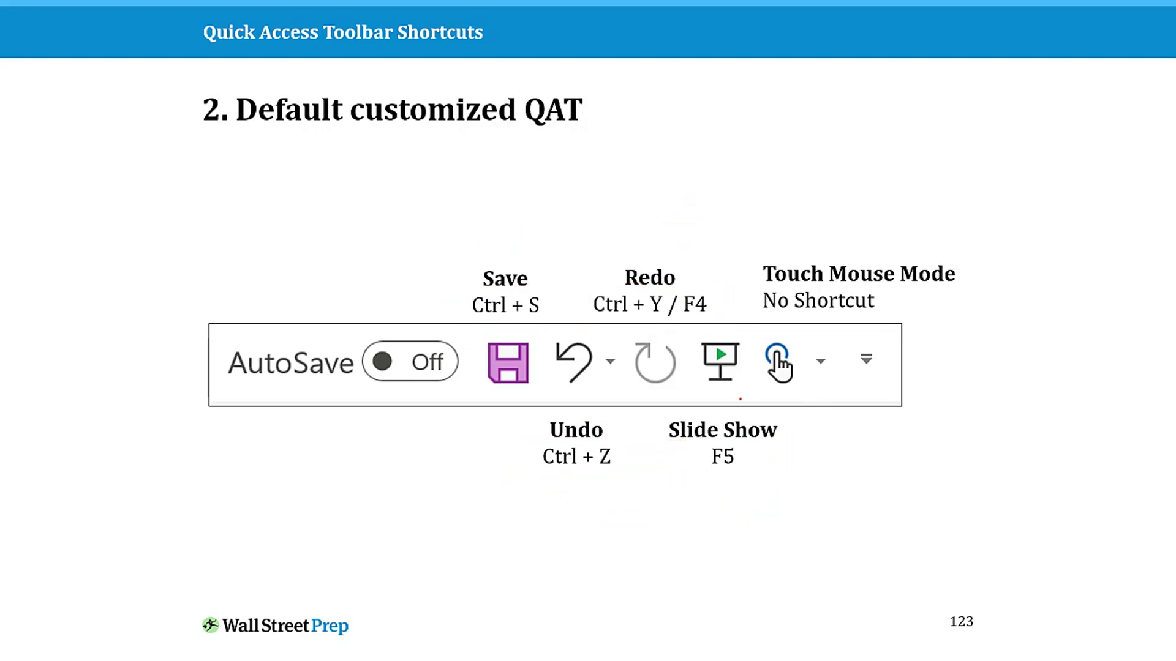
pyautogui.press('Right')
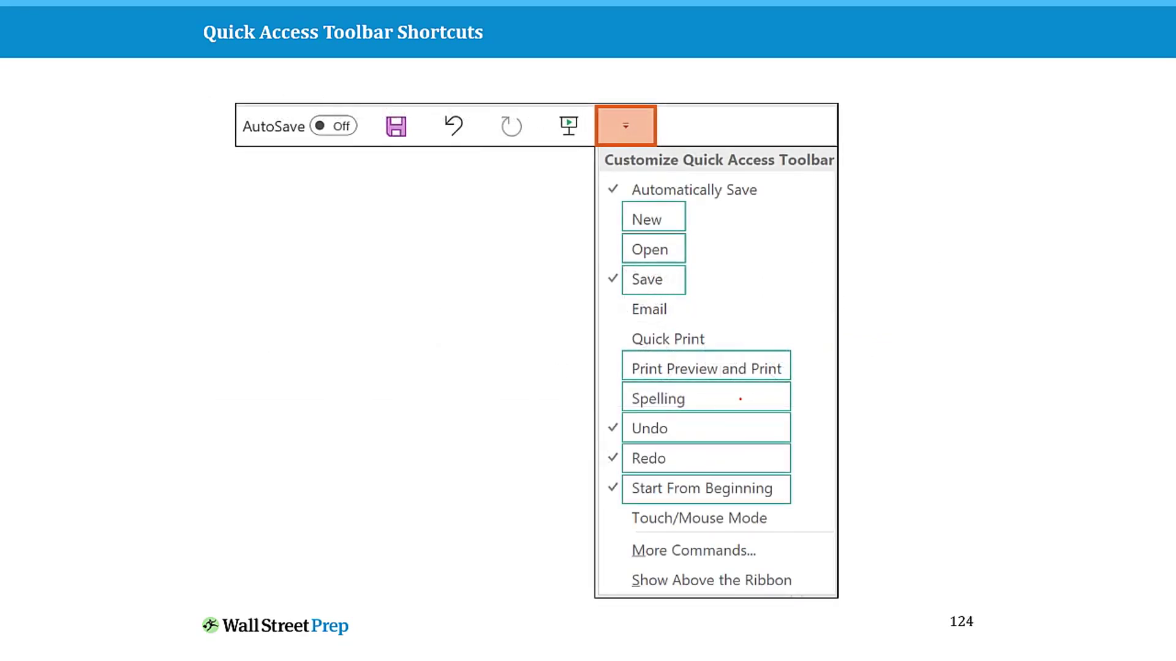
# Reveal each menu command's shortcut, tick the New, Open, Save, Print and Spelling boxes, then erase.
pyautogui.press('Right')
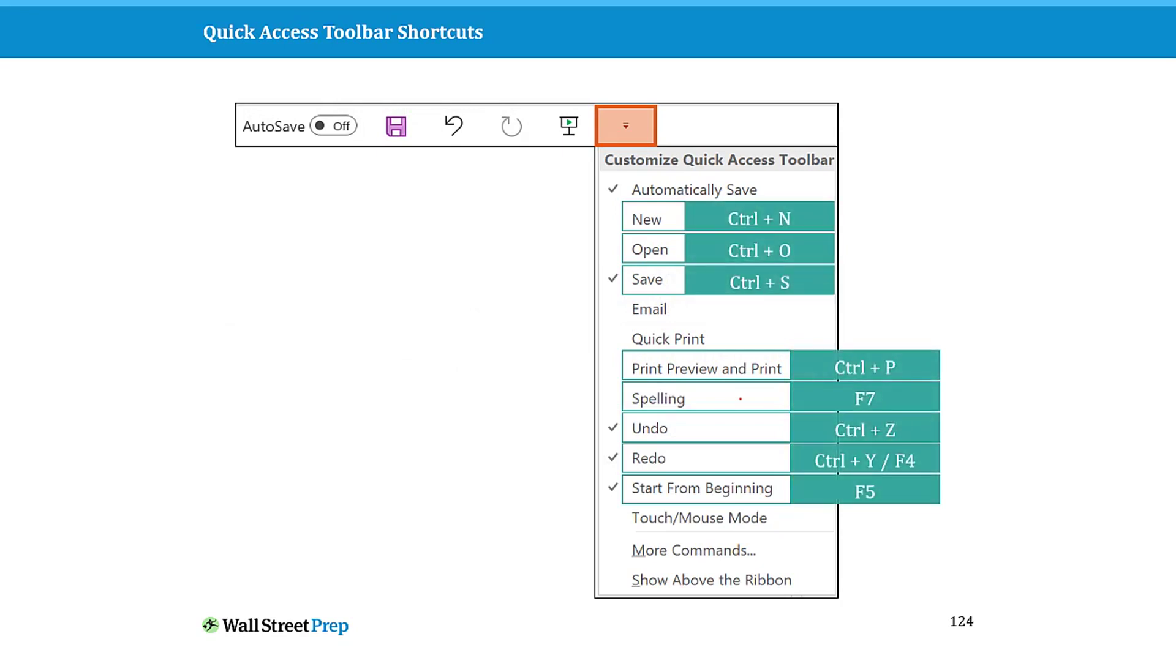
pyautogui.moveTo(852, 219); pyautogui.dragTo(905, 182)
pyautogui.moveTo(849, 248); pyautogui.dragTo(885, 221)
pyautogui.moveTo(839, 283); pyautogui.dragTo(885, 262)
pyautogui.moveTo(947, 361); pyautogui.dragTo(999, 322)
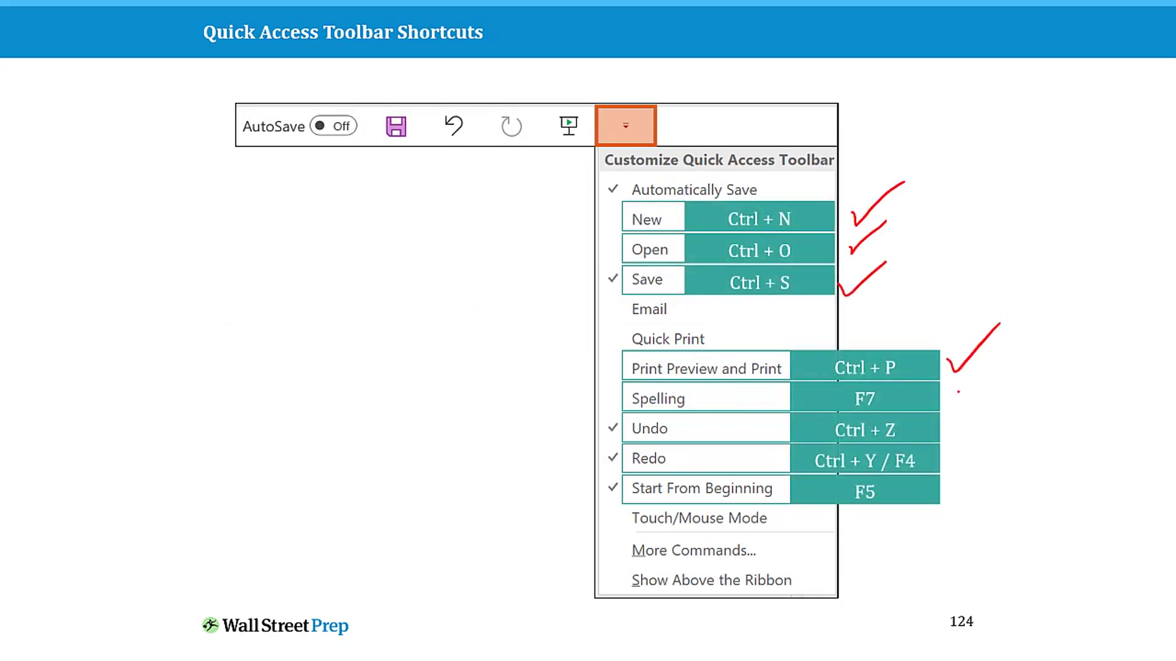
pyautogui.moveTo(958, 393); pyautogui.dragTo(1000, 371)
pyautogui.press('e')
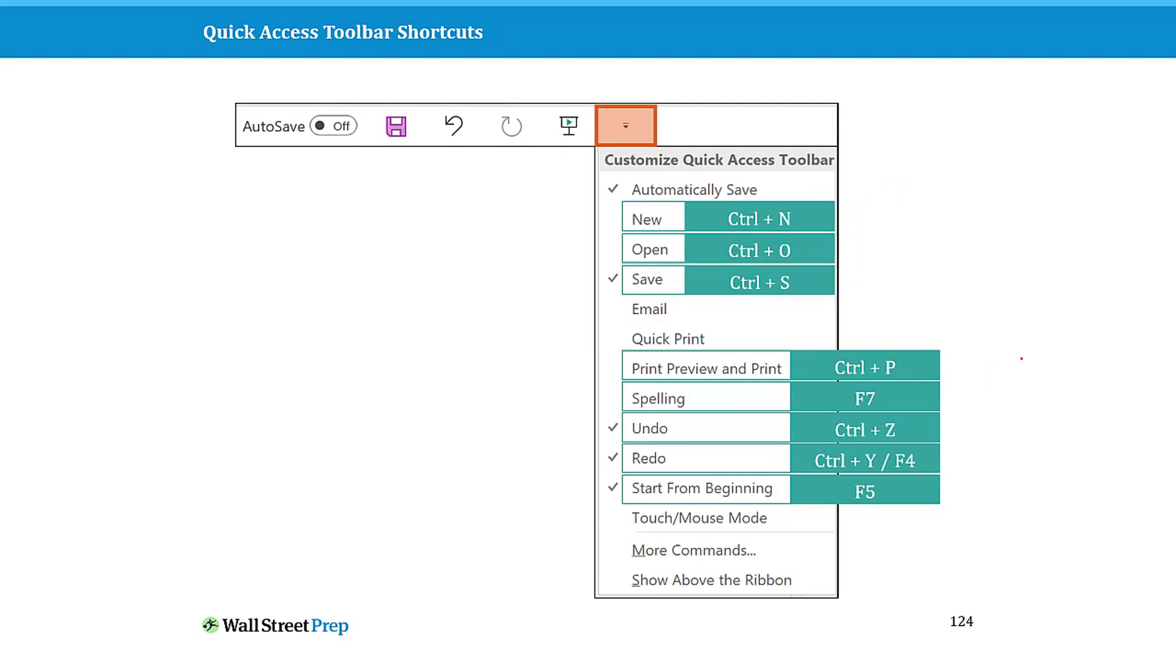
# Cross out the commands that already have shortcuts, then erase the marks.
pyautogui.moveTo(804, 178); pyautogui.dragTo(657, 313)
pyautogui.moveTo(664, 187); pyautogui.dragTo(792, 310)
pyautogui.moveTo(905, 328); pyautogui.dragTo(707, 542)
pyautogui.moveTo(694, 331); pyautogui.dragTo(882, 534)
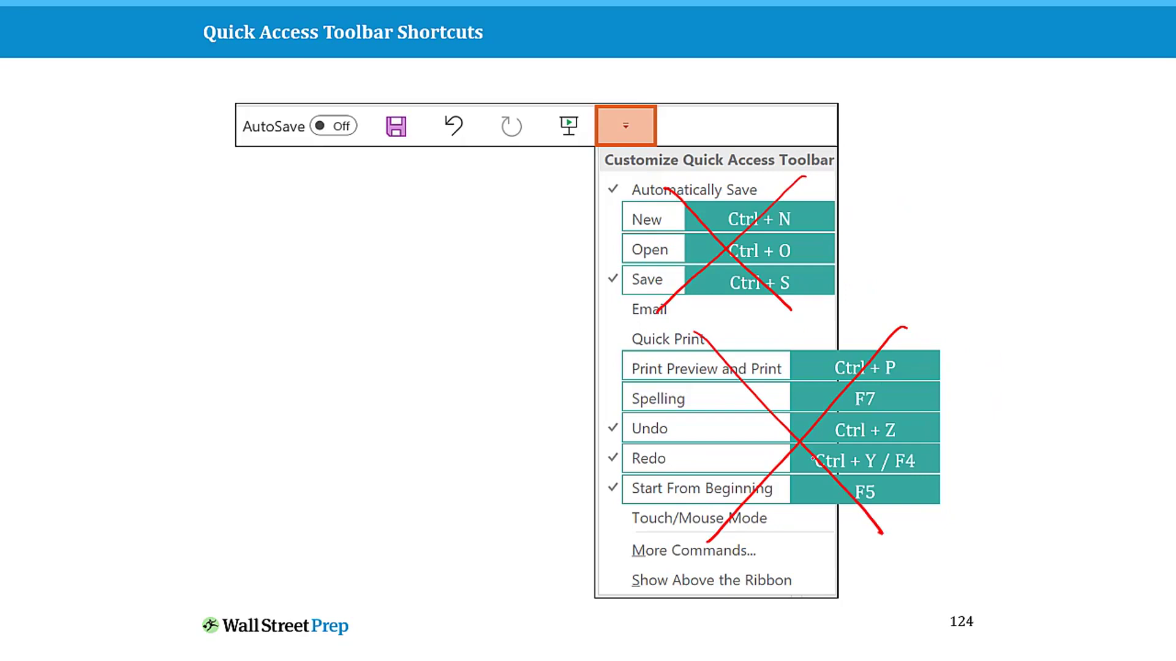
pyautogui.press('e')
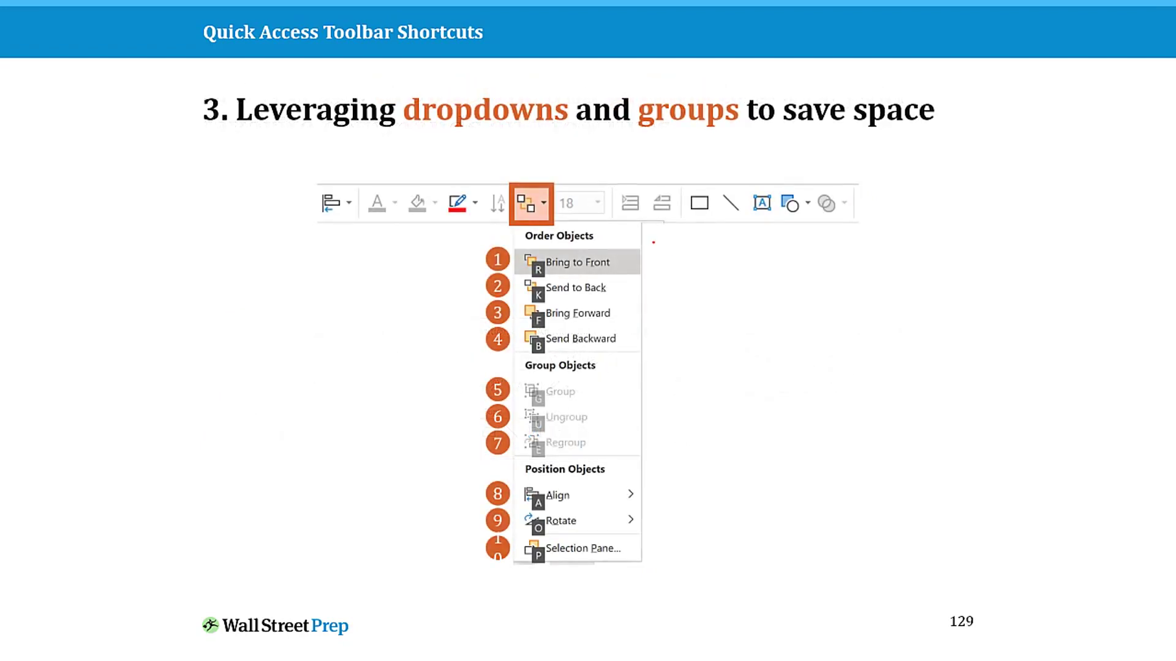
# Squiggle beside the numbered Arrange commands, arrow toward Align and Rotate, erase the ink, and exit the show.
pyautogui.moveTo(651, 231)
pyautogui.mouseDown()
pyautogui.moveTo(666, 413)
pyautogui.moveTo(644, 470)
pyautogui.moveTo(520, 478)
pyautogui.moveTo(591, 515)
pyautogui.moveTo(577, 490)
pyautogui.moveTo(693, 484)
pyautogui.moveTo(683, 501)
pyautogui.moveTo(508, 551)
pyautogui.moveTo(643, 517)
pyautogui.mouseUp()
pyautogui.moveTo(662, 520)
pyautogui.mouseDown()
pyautogui.moveTo(691, 524)
pyautogui.moveTo(708, 504)
pyautogui.mouseUp()
pyautogui.moveTo(719, 507); pyautogui.dragTo(704, 555)
pyautogui.press('e')
pyautogui.press('Escape')
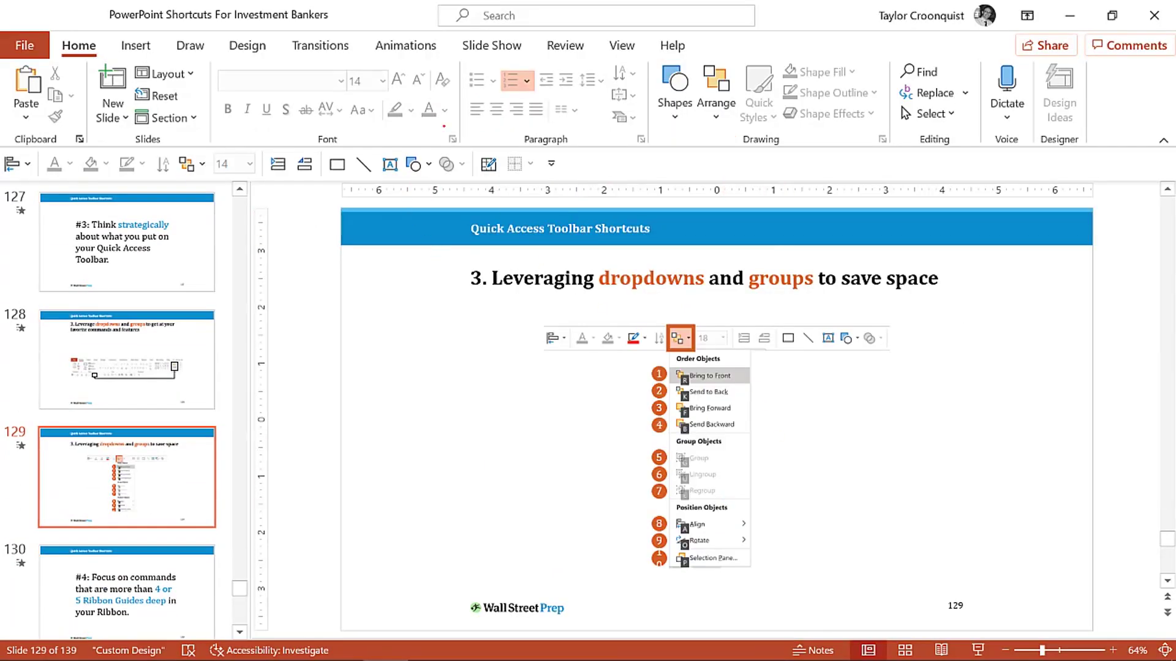
# Add the Transitions gallery to the Quick Access Toolbar, test its dropdown, and return to Home.
pyautogui.click(321, 45)
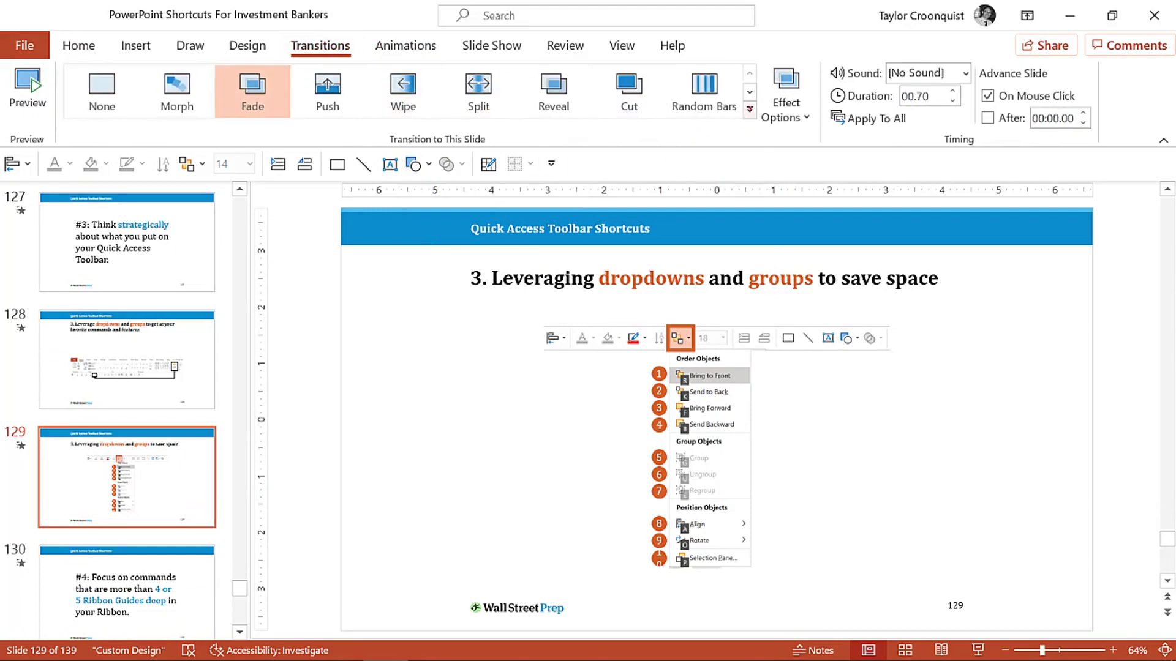
pyautogui.rightClick(749, 110)
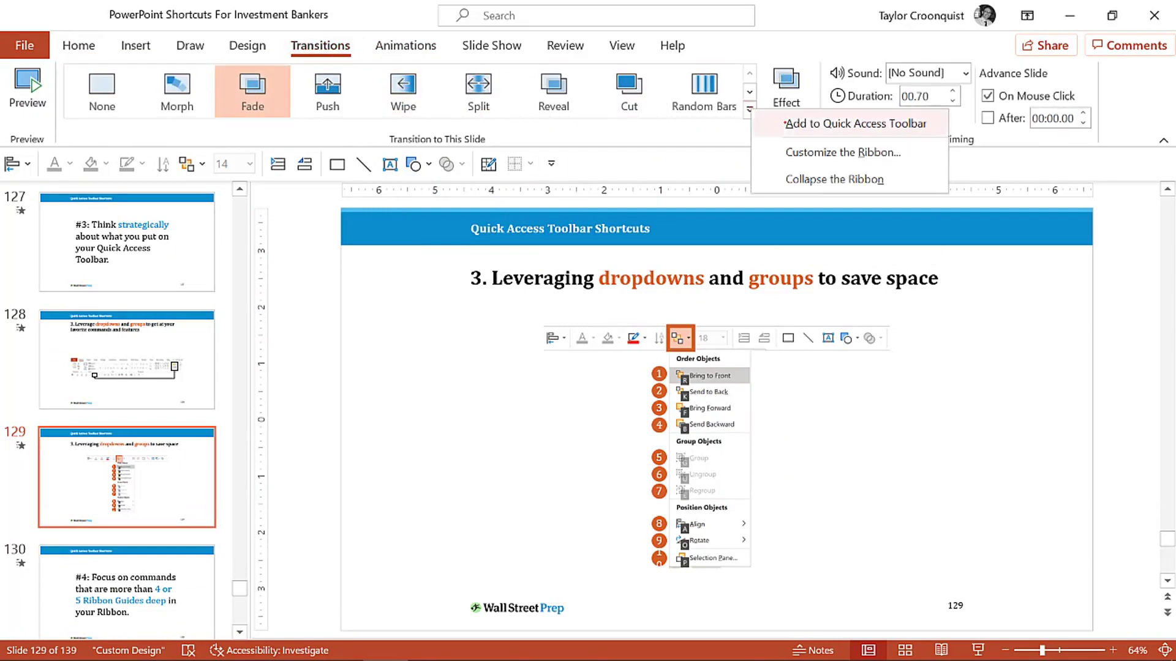
pyautogui.click(856, 123)
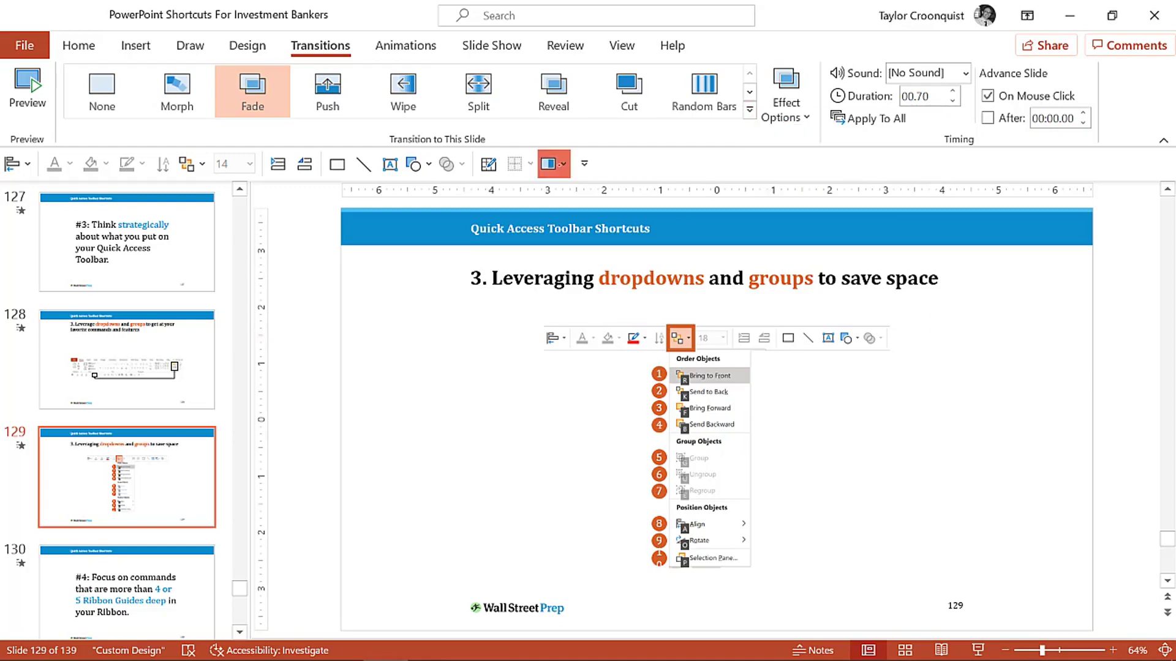
pyautogui.click(555, 164)
pyautogui.click(554, 164)
pyautogui.click(554, 163)
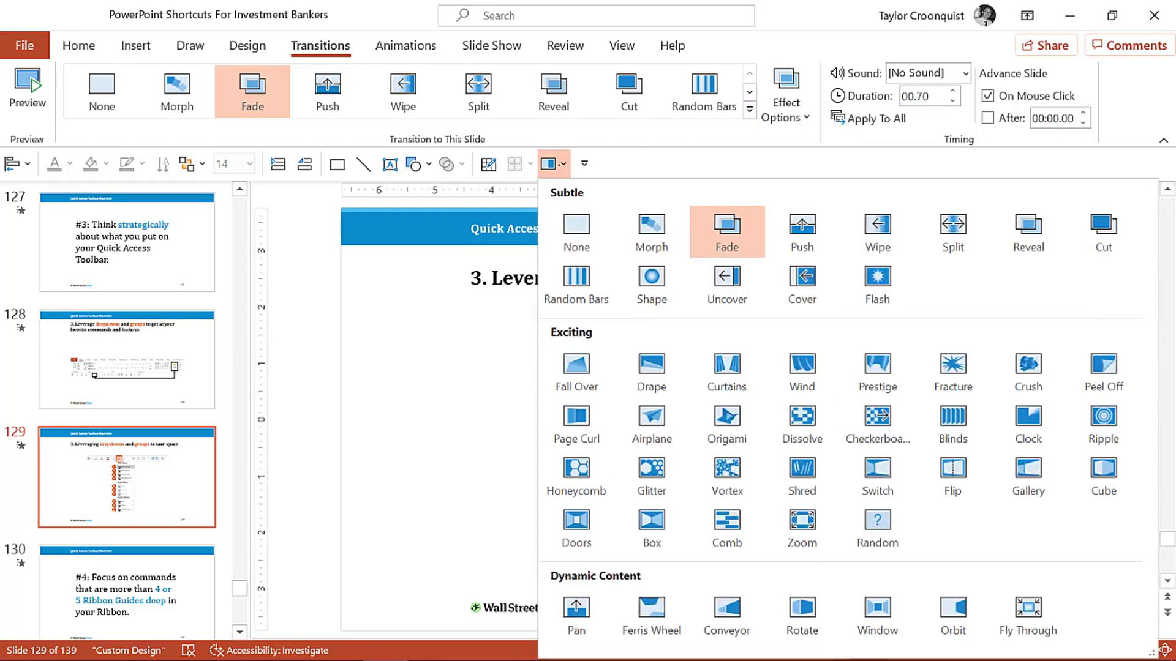
pyautogui.click(554, 164)
pyautogui.click(78, 45)
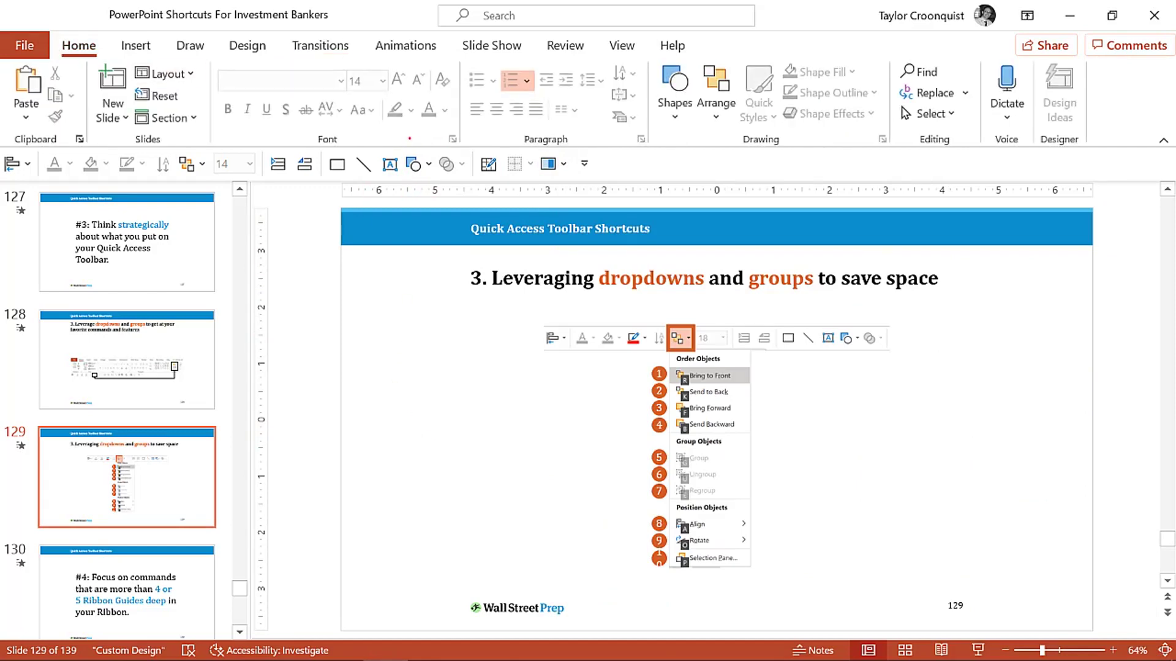
pyautogui.rightClick(409, 138)
pyautogui.press('Escape')
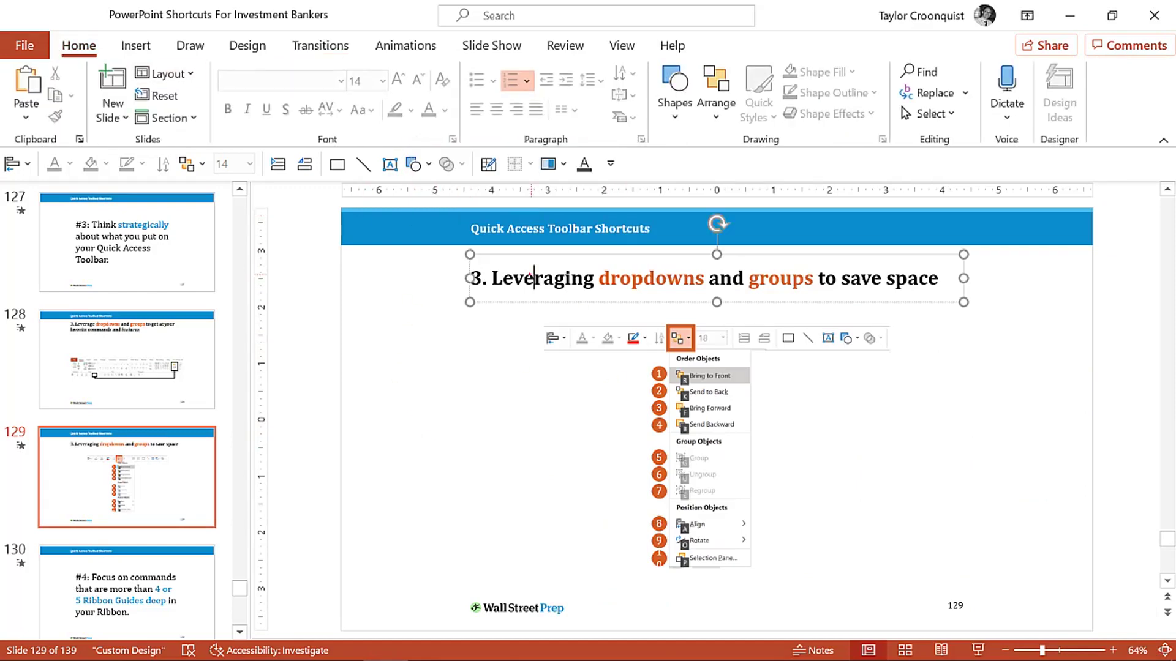
pyautogui.click(534, 278)
pyautogui.click(584, 164)
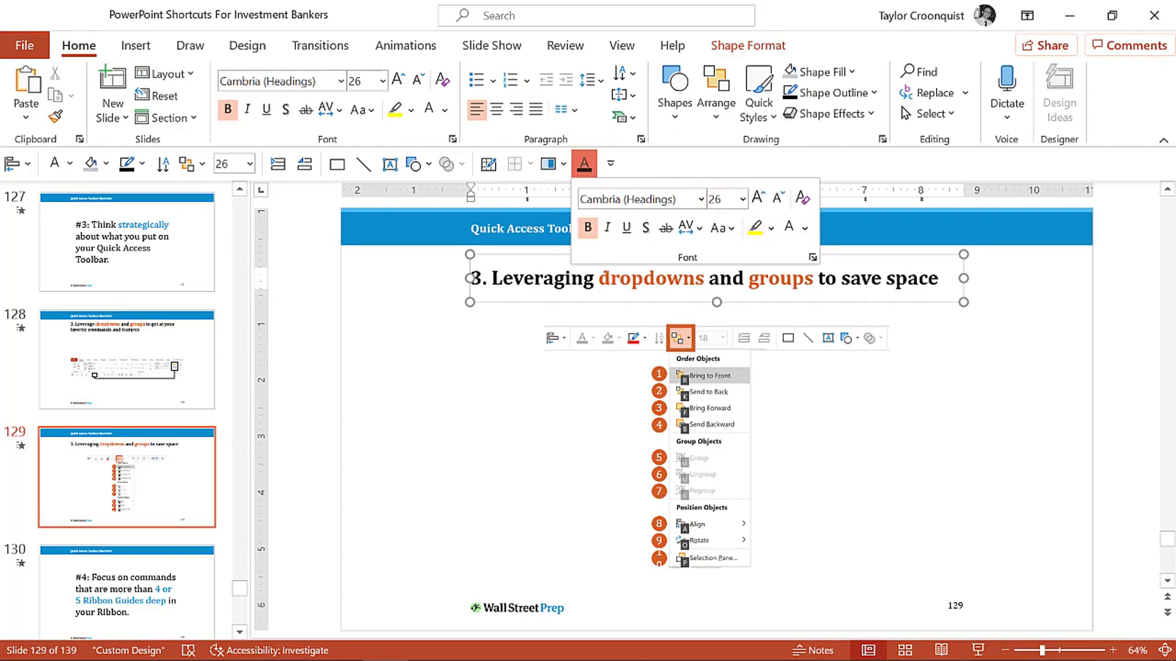
pyautogui.rightClick(583, 164)
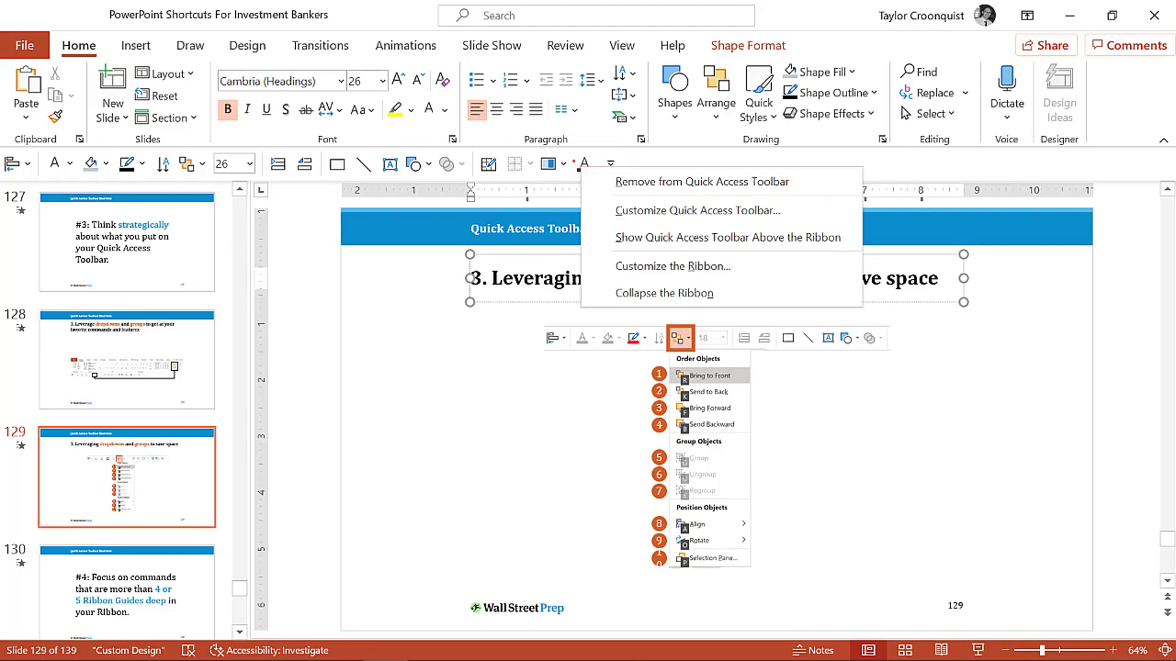
pyautogui.press('Escape')
pyautogui.rightClick(583, 164)
pyautogui.press('Escape')
pyautogui.rightClick(548, 164)
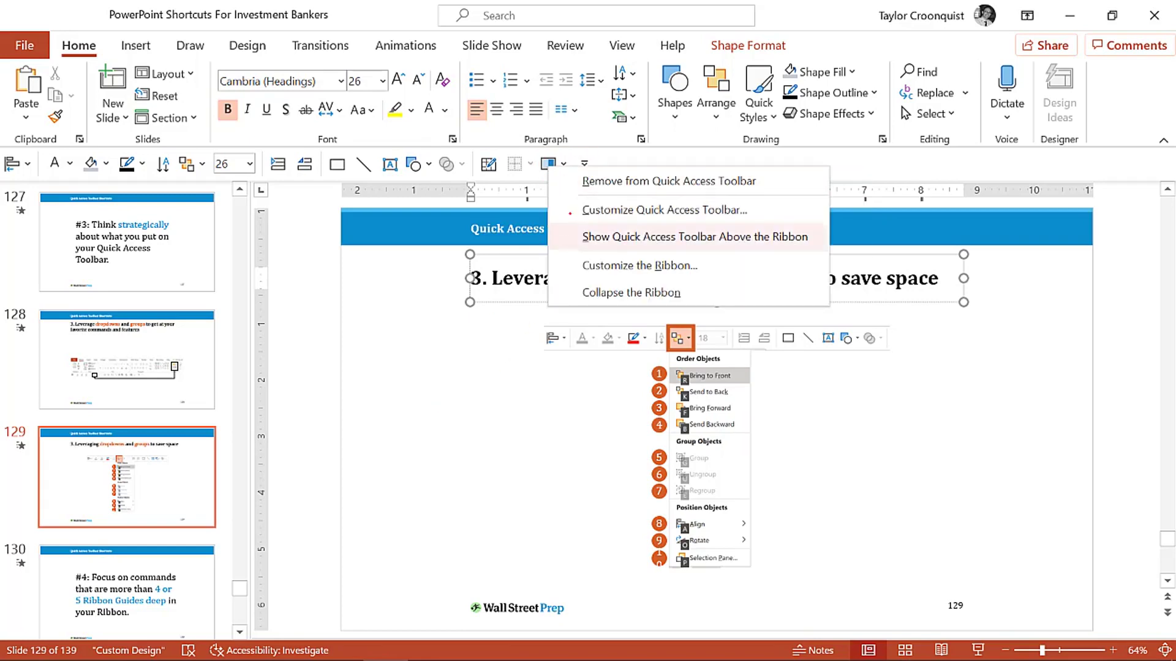
pyautogui.click(555, 181)
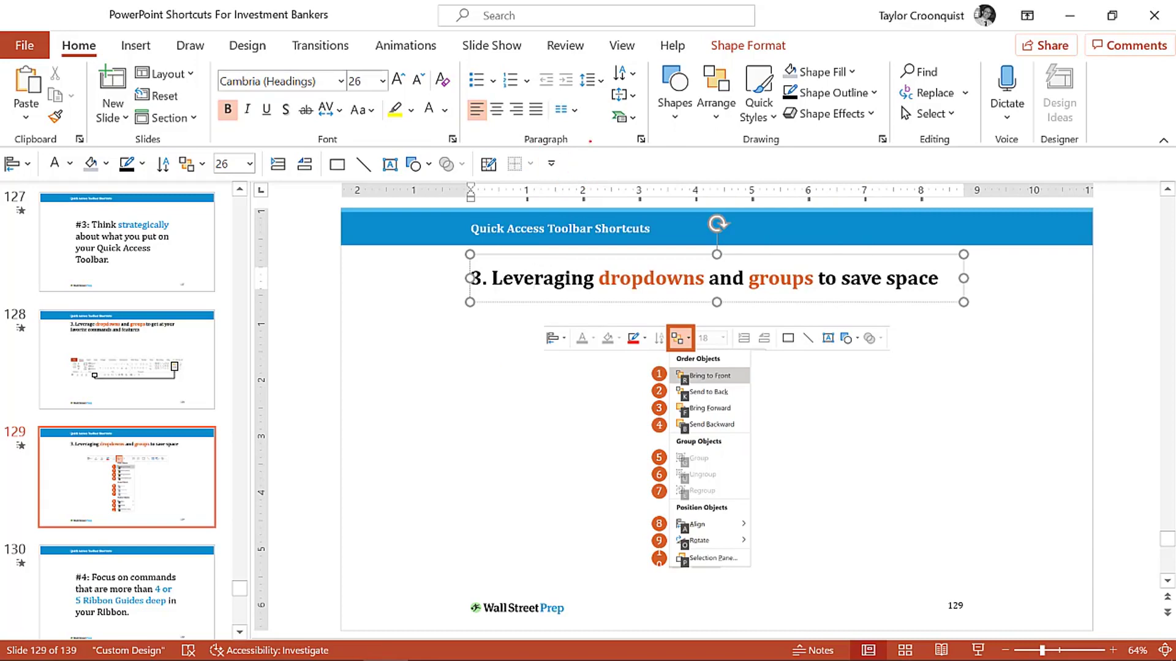
# Add Convert to SmartArt and the Paragraph group to the Quick Access Toolbar, trying each.
pyautogui.rightClick(634, 123)
pyautogui.click(635, 127)
pyautogui.click(553, 165)
pyautogui.click(554, 164)
pyautogui.rightClick(592, 136)
pyautogui.click(643, 150)
pyautogui.click(584, 163)
pyautogui.press('Escape')
# Add the Paragraph settings dialog to the toolbar, test it, and remove the SmartArt button.
pyautogui.rightClick(641, 140)
pyautogui.click(649, 152)
pyautogui.click(610, 163)
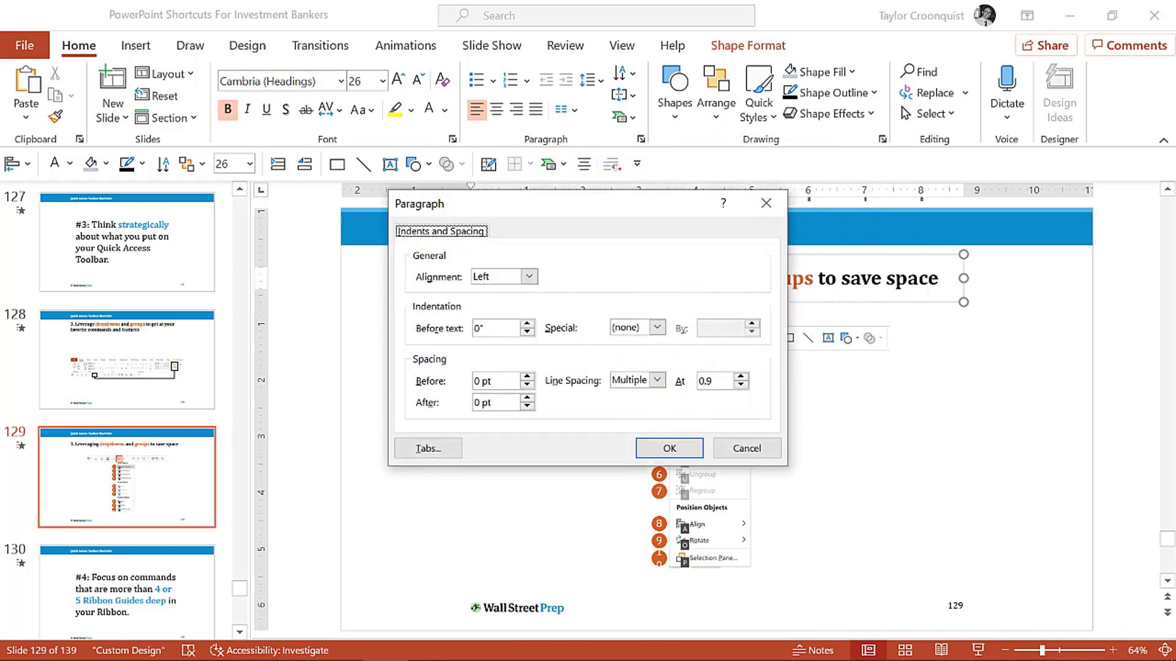
pyautogui.click(764, 204)
pyautogui.rightClick(549, 163)
pyautogui.click(581, 169)
pyautogui.rightClick(575, 163)
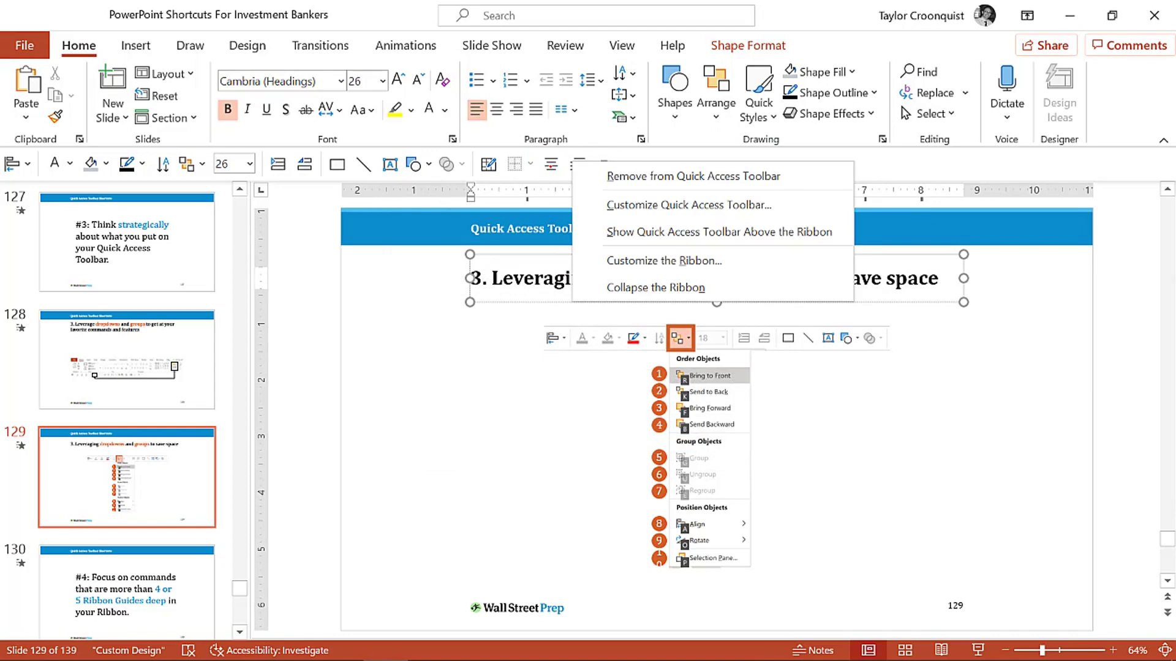
# Remove the extra Paragraph button from the toolbar and start the slide show from slide 129.
pyautogui.press('Escape')
pyautogui.rightClick(578, 163)
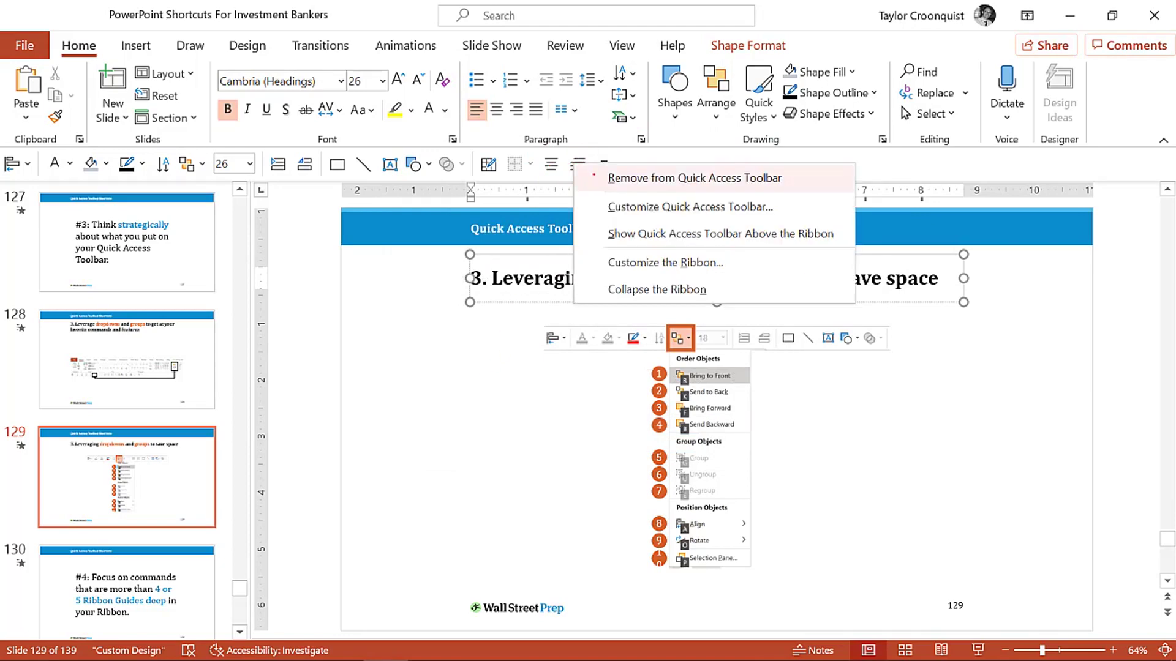
pyautogui.click(591, 177)
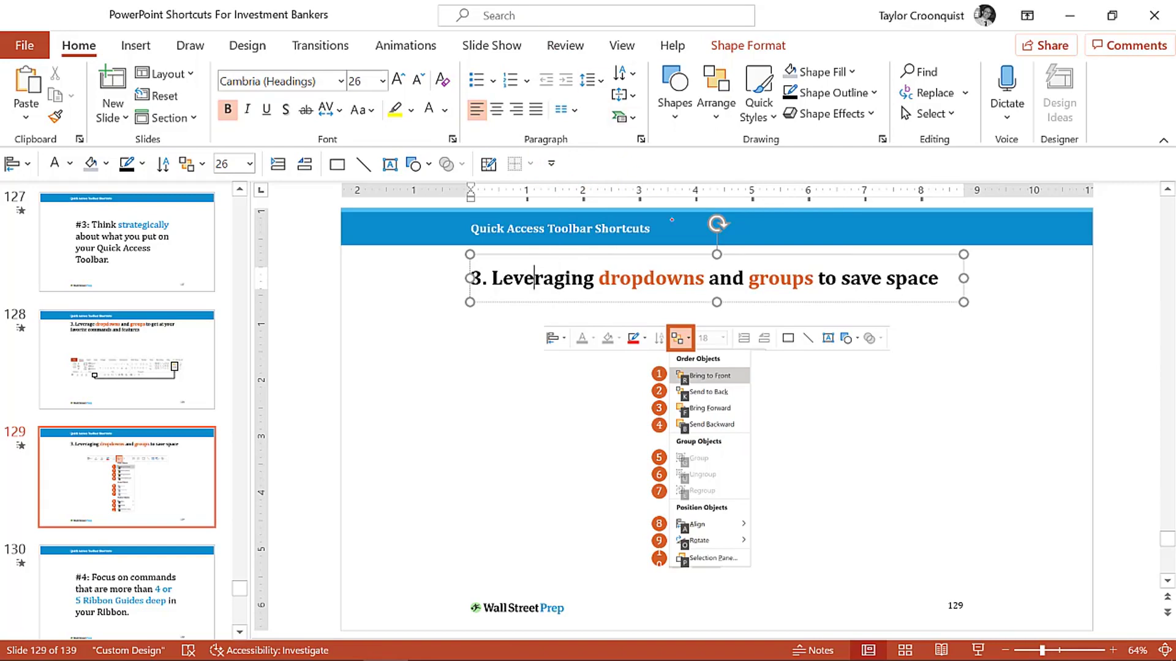
pyautogui.click(921, 460)
pyautogui.hotkey('shift', 'F5')
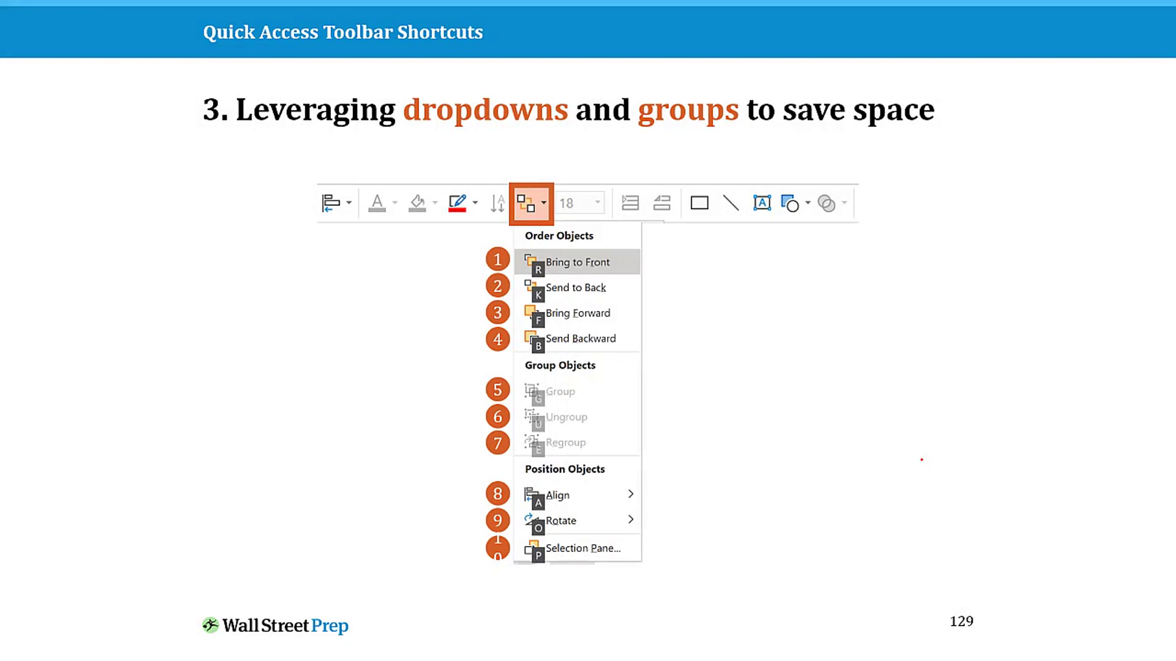
# Draw red ink arrows toward the toolbar, circle the arrange icon, then erase all ink.
pyautogui.moveTo(644, 270)
pyautogui.mouseDown()
pyautogui.moveTo(690, 225)
pyautogui.moveTo(690, 238)
pyautogui.mouseUp()
pyautogui.moveTo(639, 296); pyautogui.dragTo(758, 221)
pyautogui.moveTo(720, 233); pyautogui.dragTo(743, 248)
pyautogui.moveTo(646, 331)
pyautogui.mouseDown()
pyautogui.moveTo(778, 251)
pyautogui.moveTo(802, 280)
pyautogui.mouseUp()
pyautogui.moveTo(509, 182)
pyautogui.mouseDown()
pyautogui.moveTo(508, 202)
pyautogui.moveTo(554, 187)
pyautogui.moveTo(505, 227)
pyautogui.moveTo(544, 223)
pyautogui.moveTo(547, 539)
pyautogui.moveTo(629, 474)
pyautogui.mouseUp()
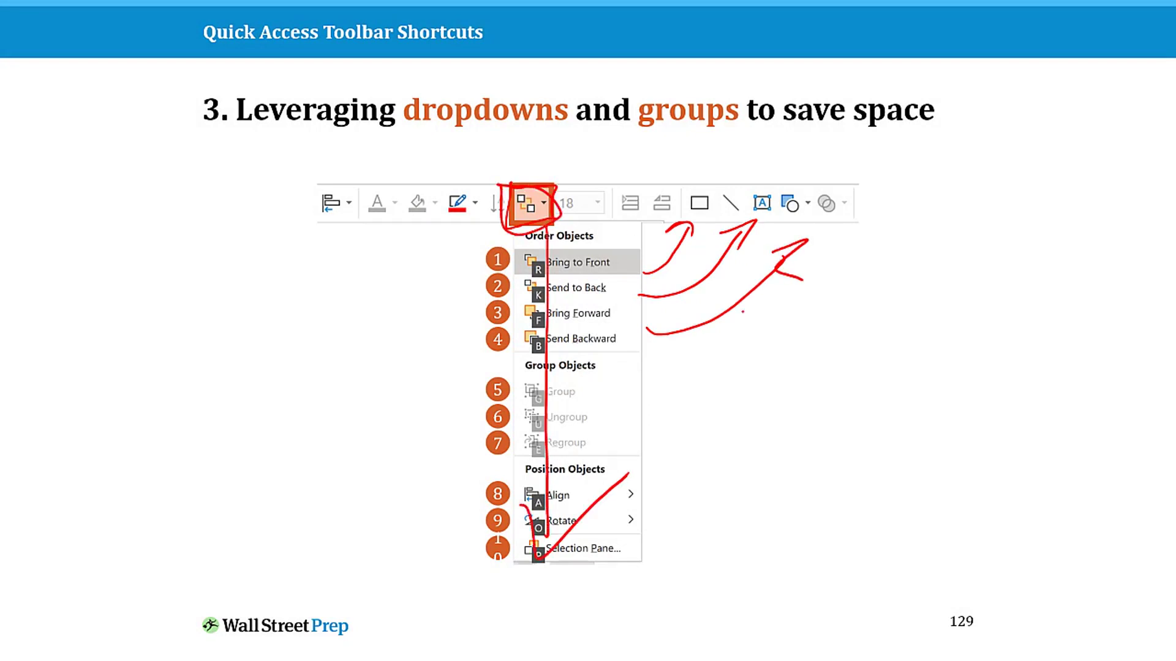
pyautogui.press('e')
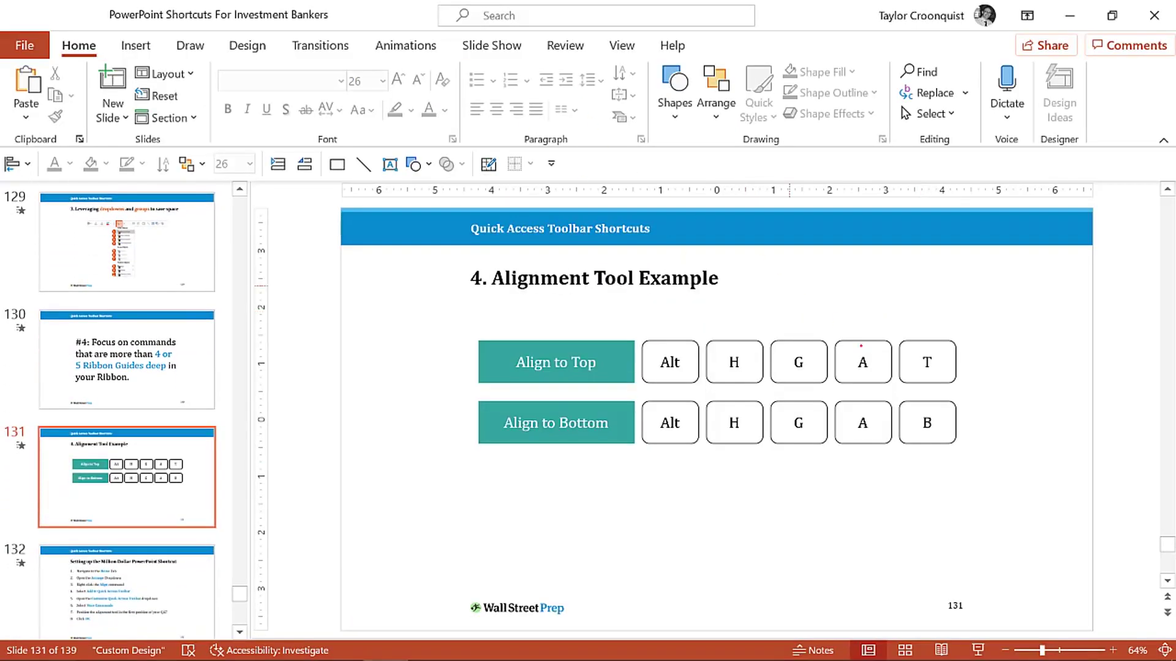
# Copy the B key box to the lower right and top-align the copy with the T box.
pyautogui.click(937, 429)
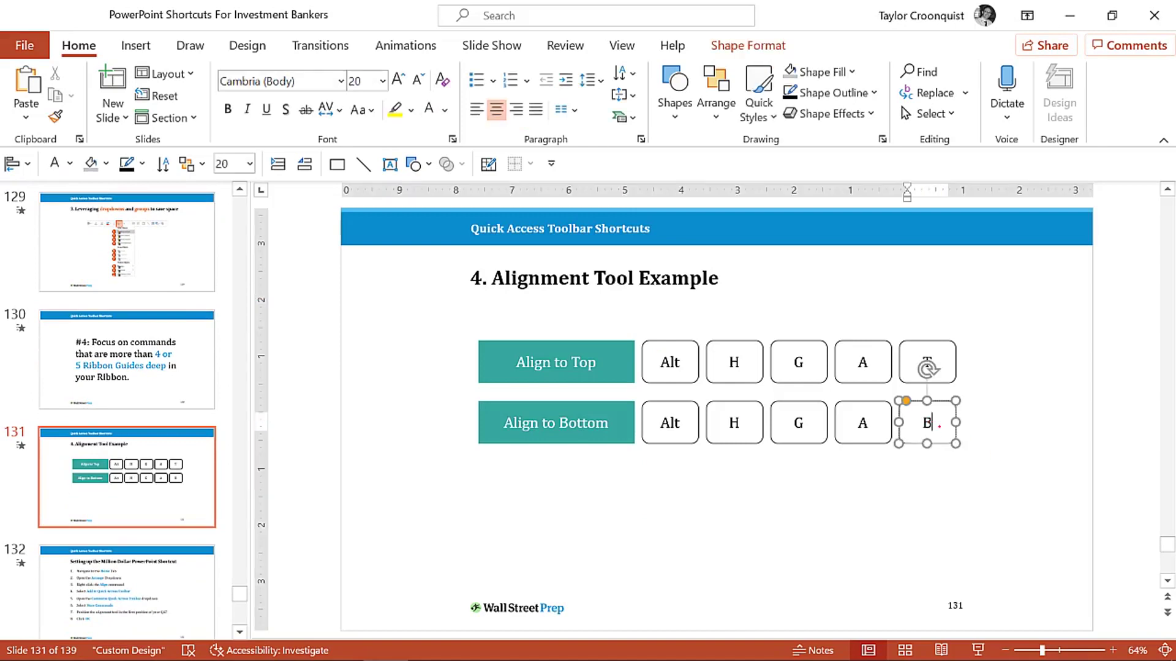
pyautogui.press('Escape')
pyautogui.moveTo(927, 423); pyautogui.dragTo(1007, 497)
pyautogui.keyDown('shift'); pyautogui.click(908, 377); pyautogui.keyUp('shift')
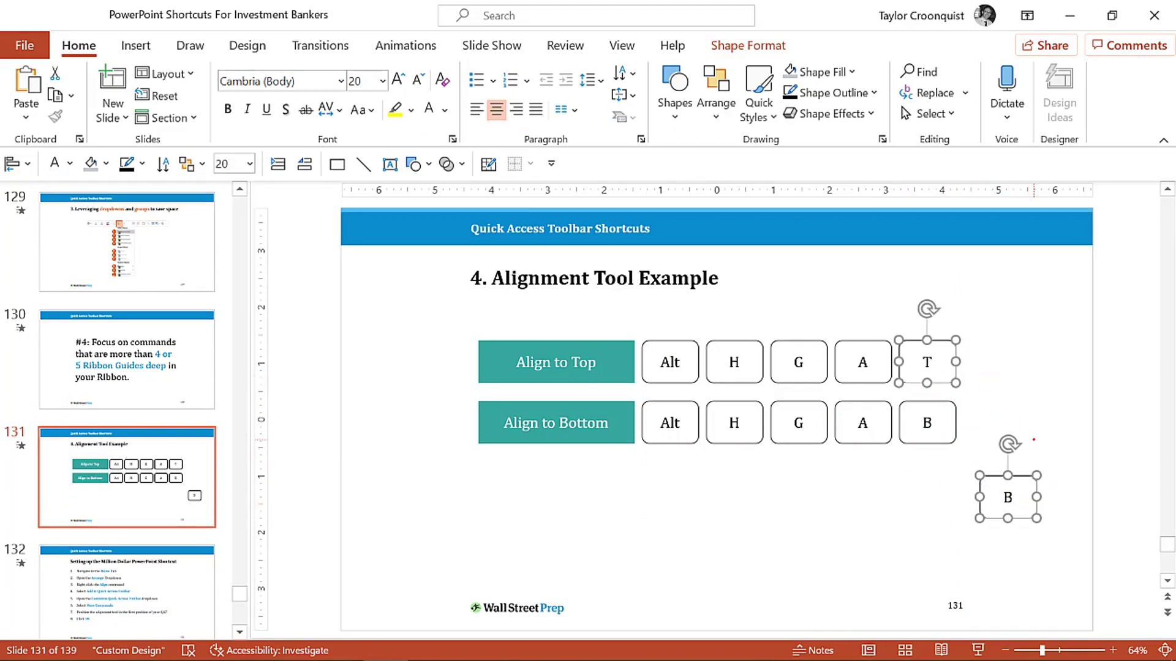
pyautogui.press('alt')
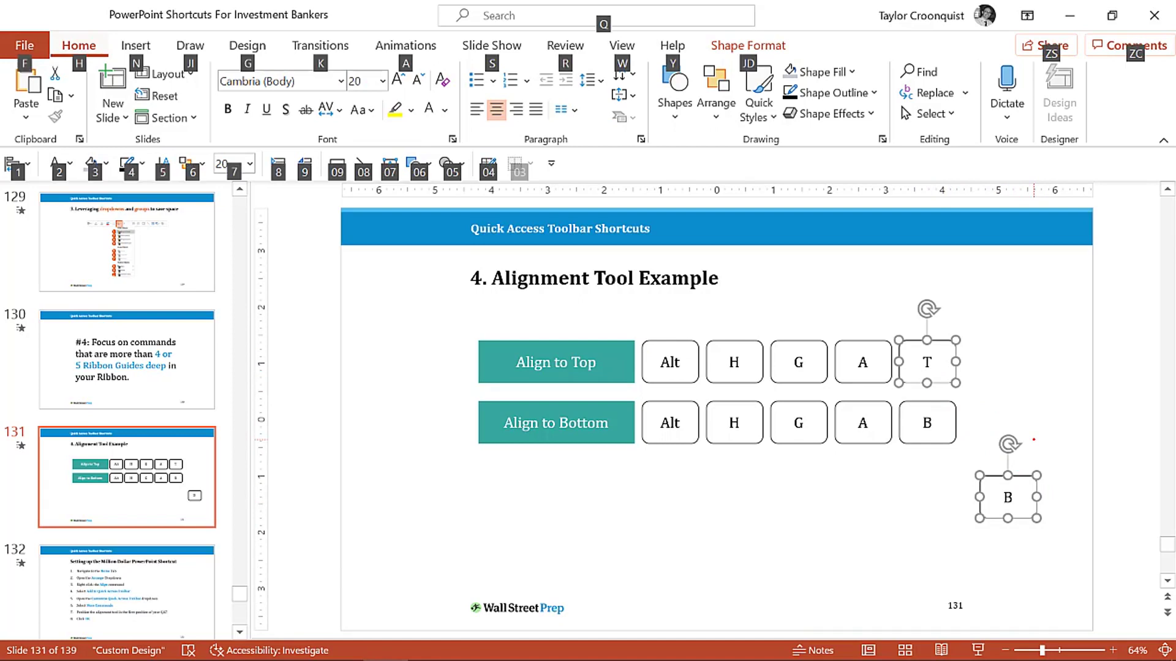
pyautogui.press('h')
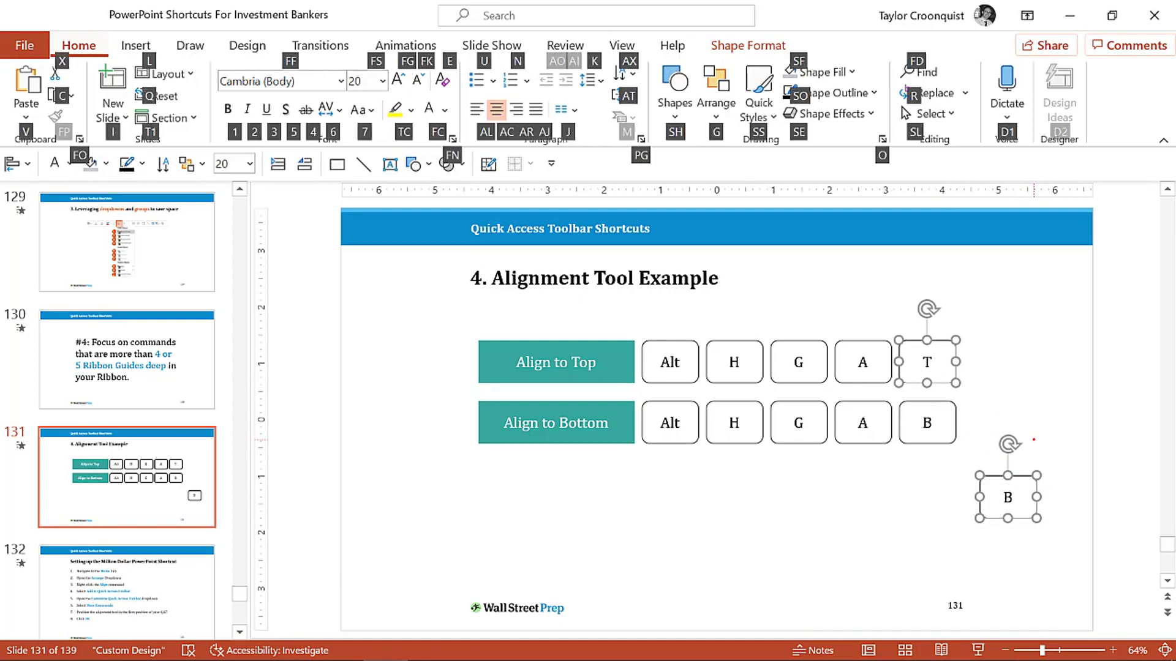
pyautogui.press('g')
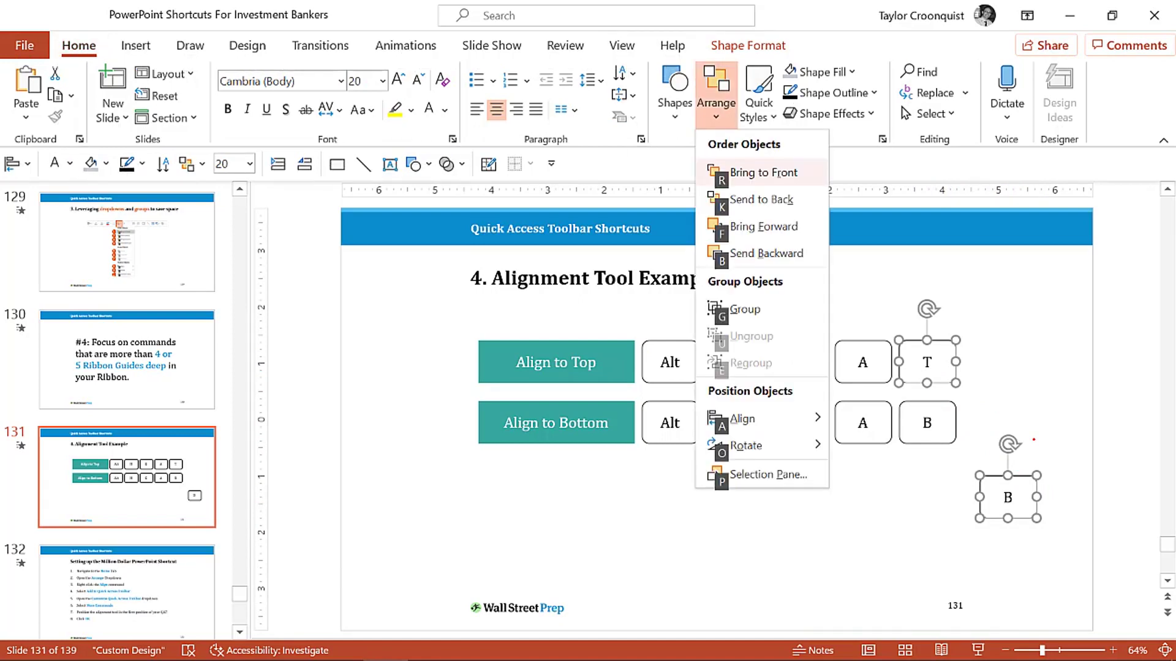
pyautogui.press('a')
pyautogui.press('t')
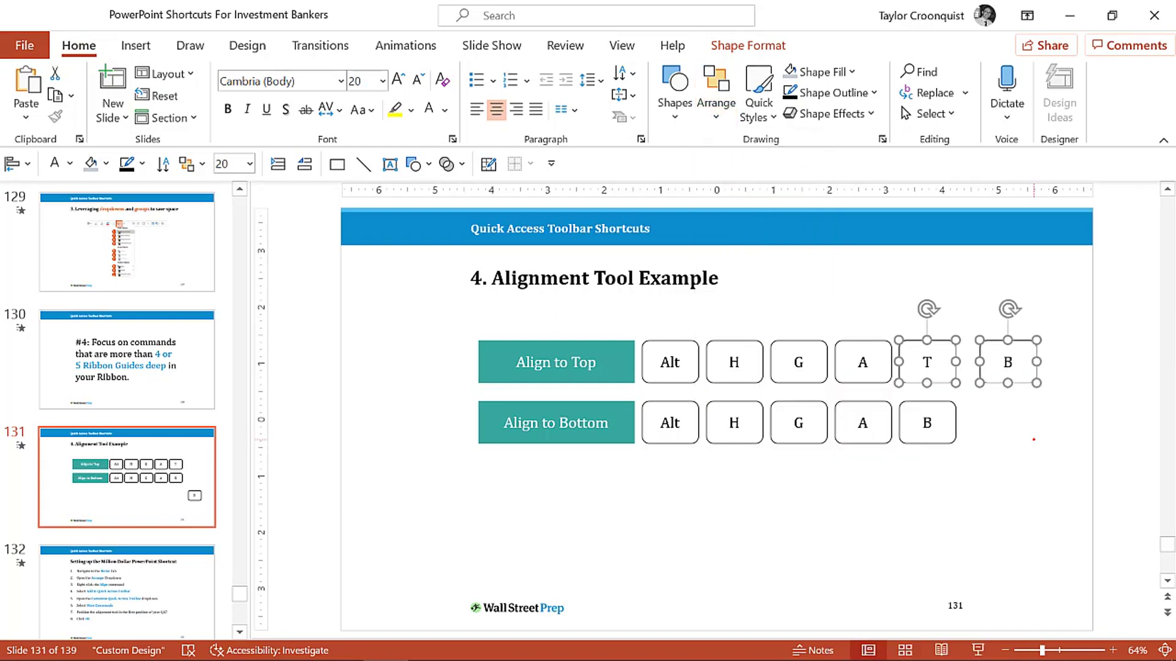
# Bottom-align the upper-right B box with the bottom-row B box.
pyautogui.press('Escape')
pyautogui.click(1012, 383)
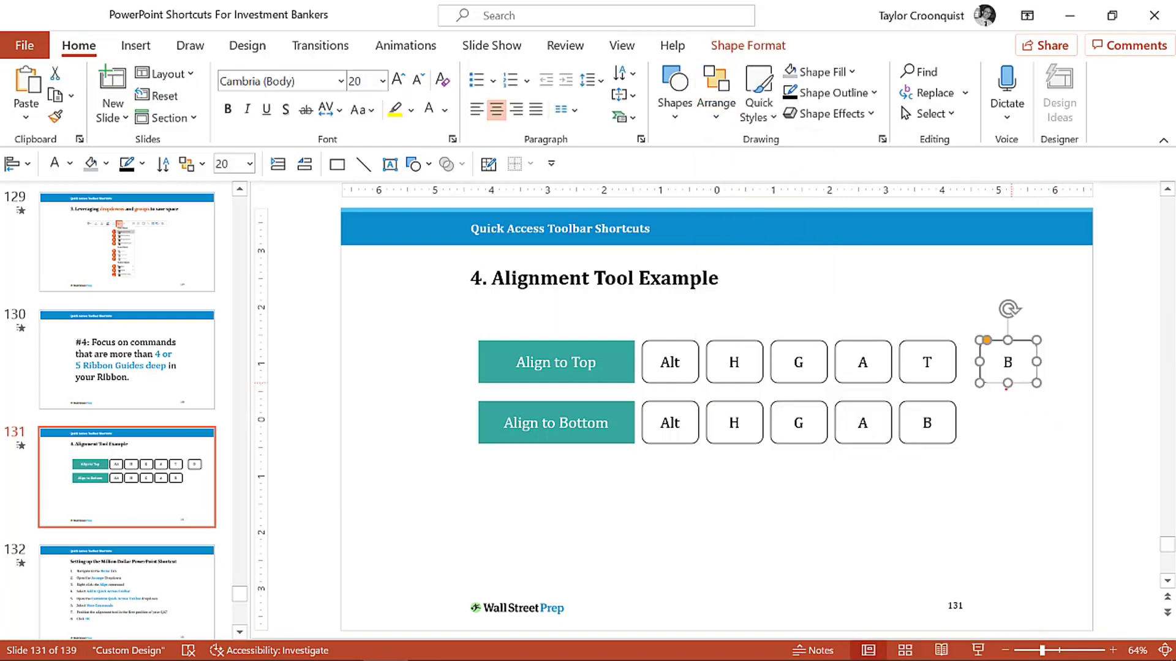
pyautogui.keyDown('shift'); pyautogui.click(956, 433); pyautogui.keyUp('shift')
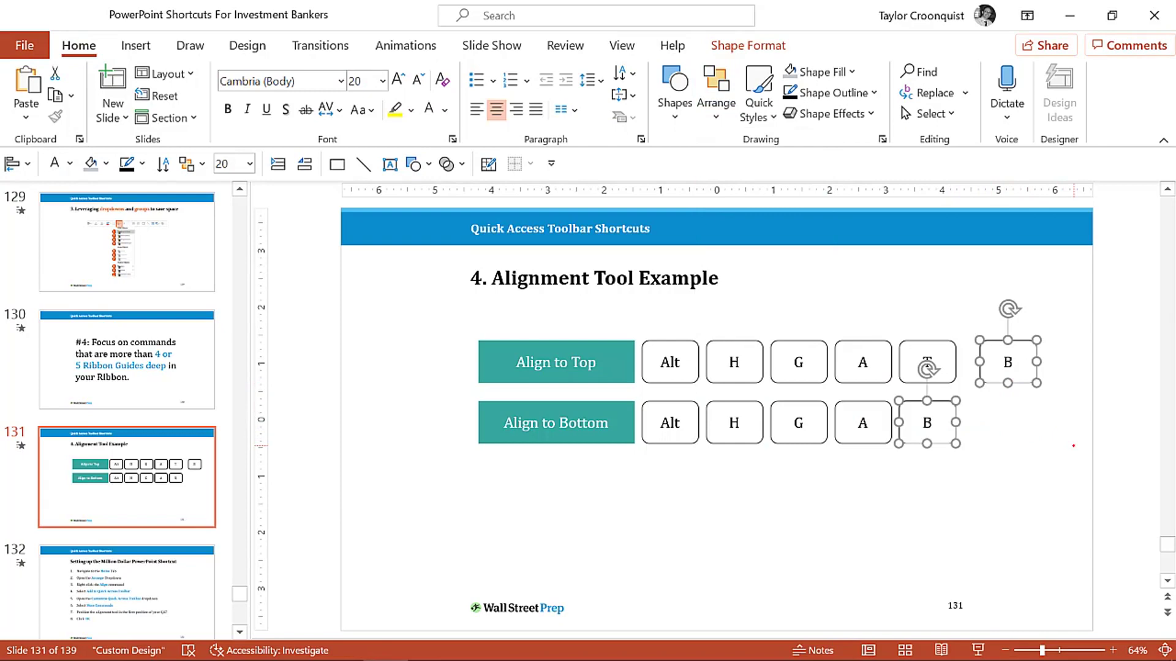
pyautogui.press('alt')
pyautogui.press('h')
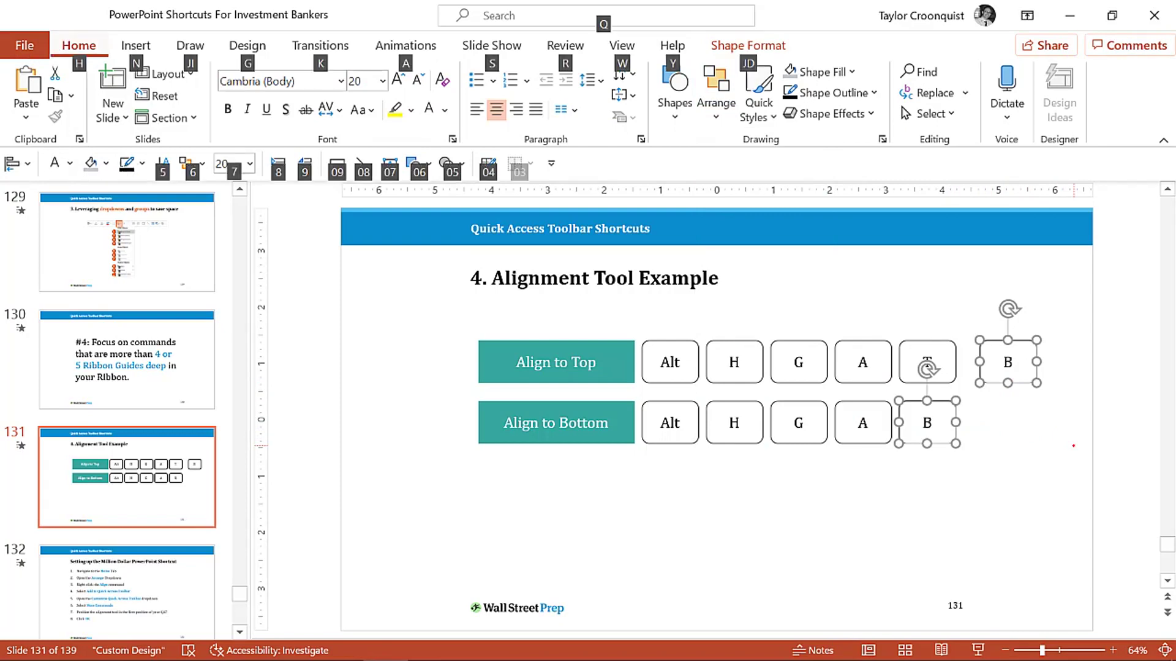
pyautogui.press('g')
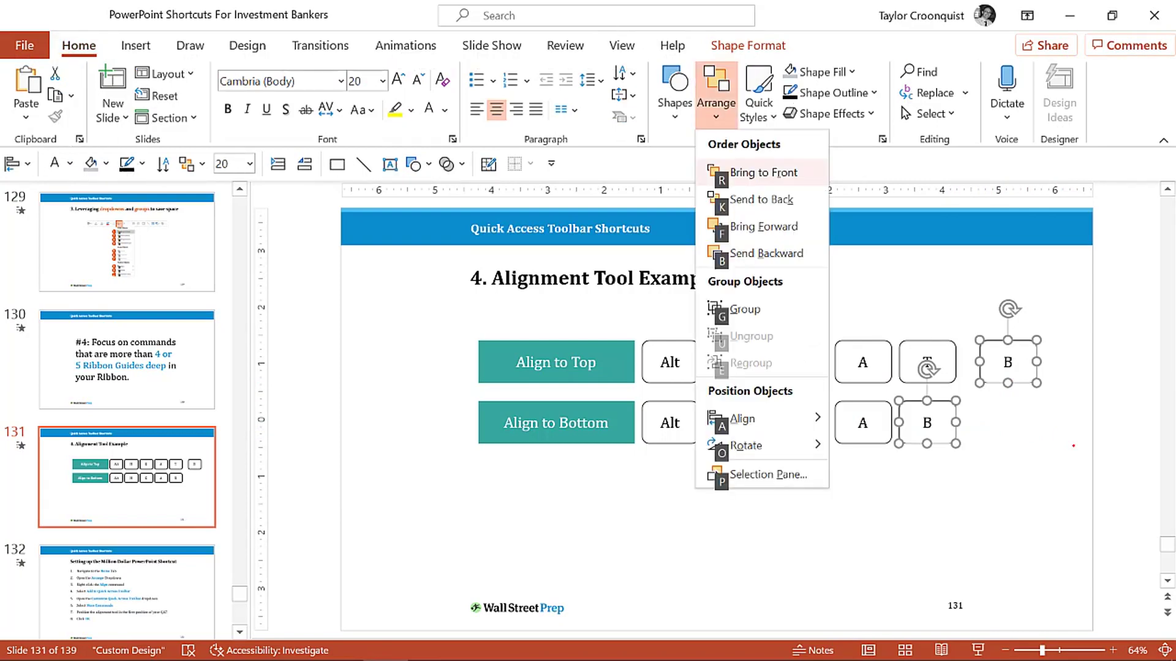
pyautogui.press('a')
pyautogui.press('b')
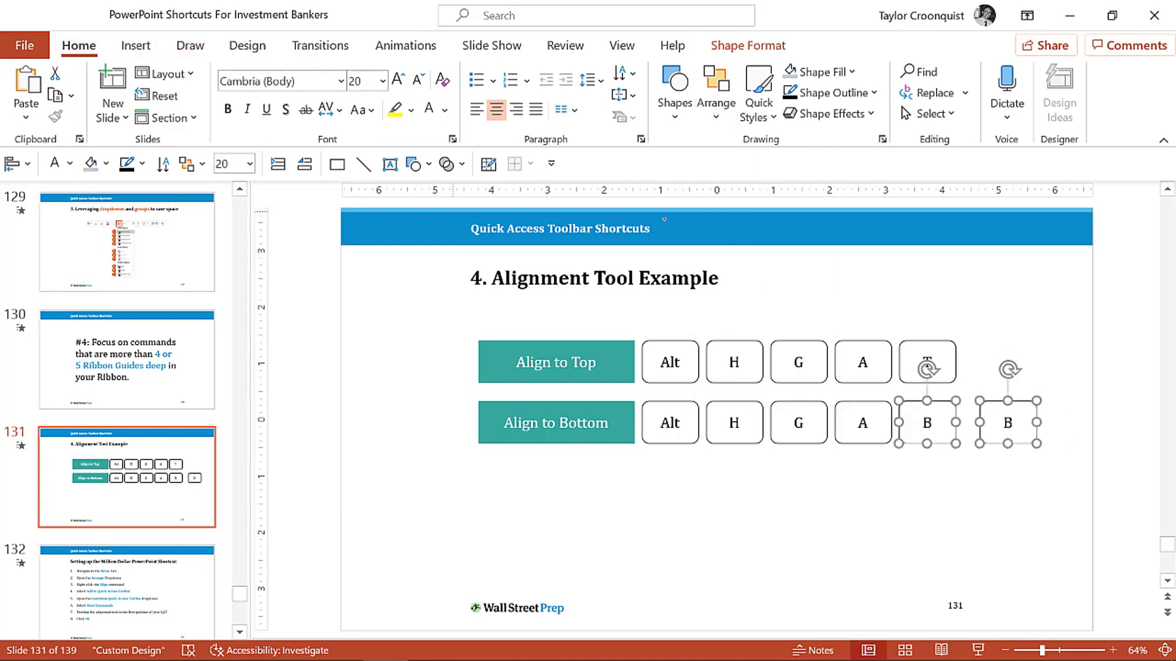
# Middle-align the selected key boxes with Arrange > Align, then delete the extra B box.
pyautogui.click(705, 121)
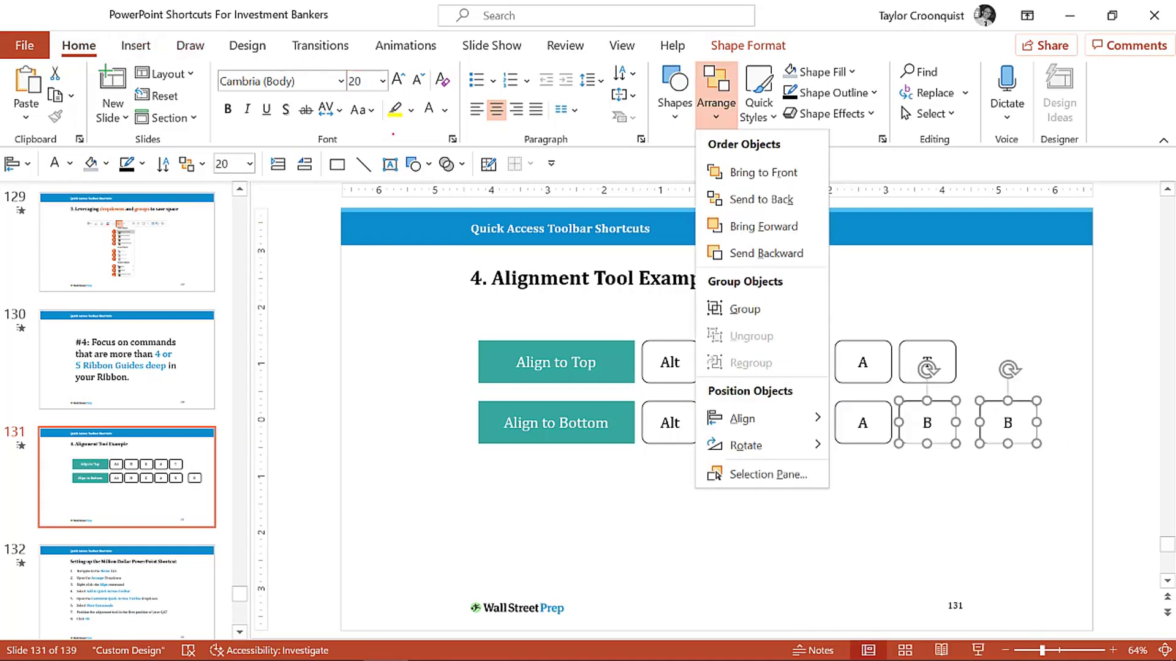
pyautogui.click(704, 121)
pyautogui.click(705, 121)
pyautogui.moveTo(781, 421)
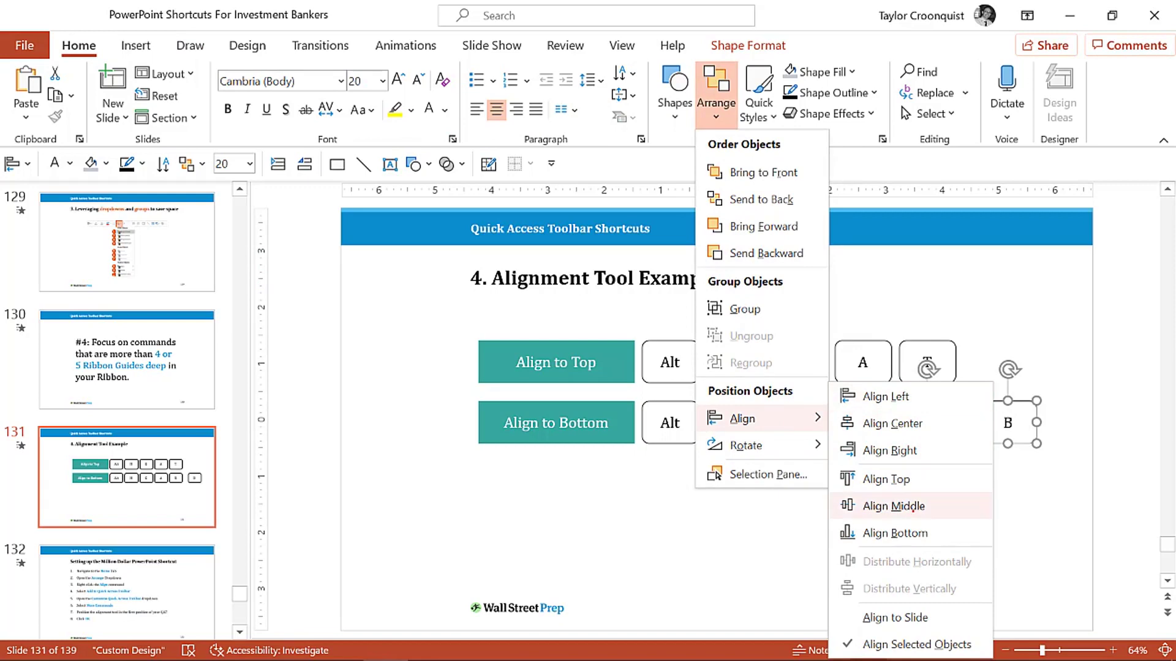
pyautogui.click(894, 505)
pyautogui.click(1035, 464)
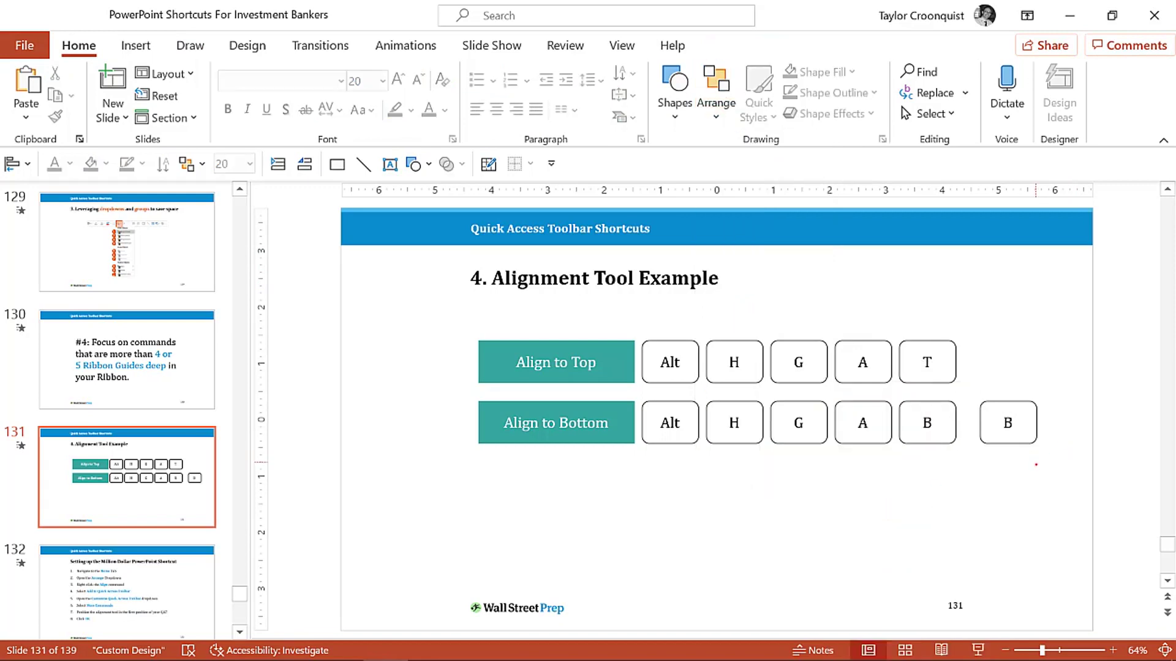
pyautogui.click(1018, 436)
pyautogui.press('Delete')
# On slide 132, remove Align from the Quick Access Toolbar and briefly preview the slide full screen.
pyautogui.click(127, 591)
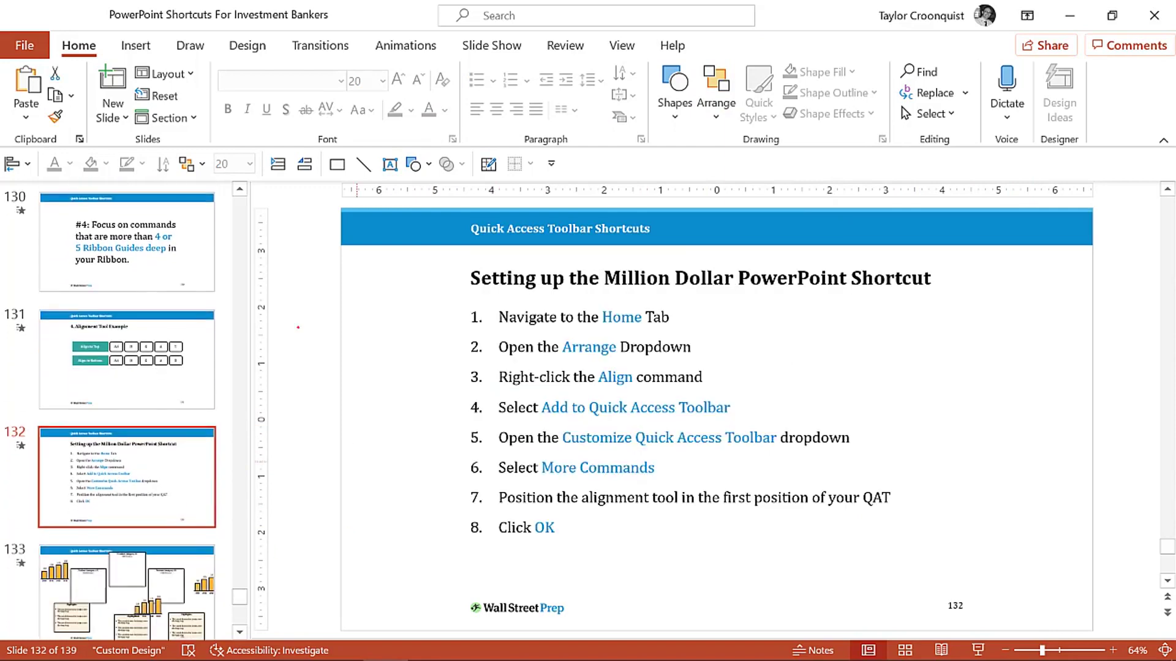
pyautogui.rightClick(13, 164)
pyautogui.click(55, 174)
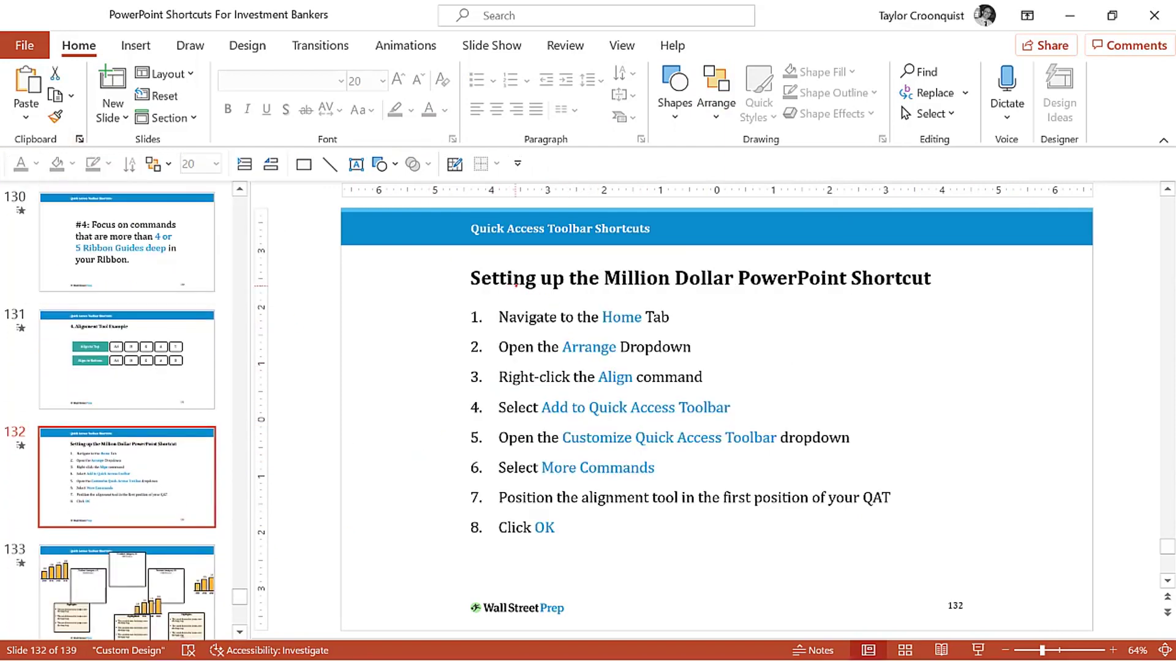
pyautogui.hotkey('shift', 'F5')
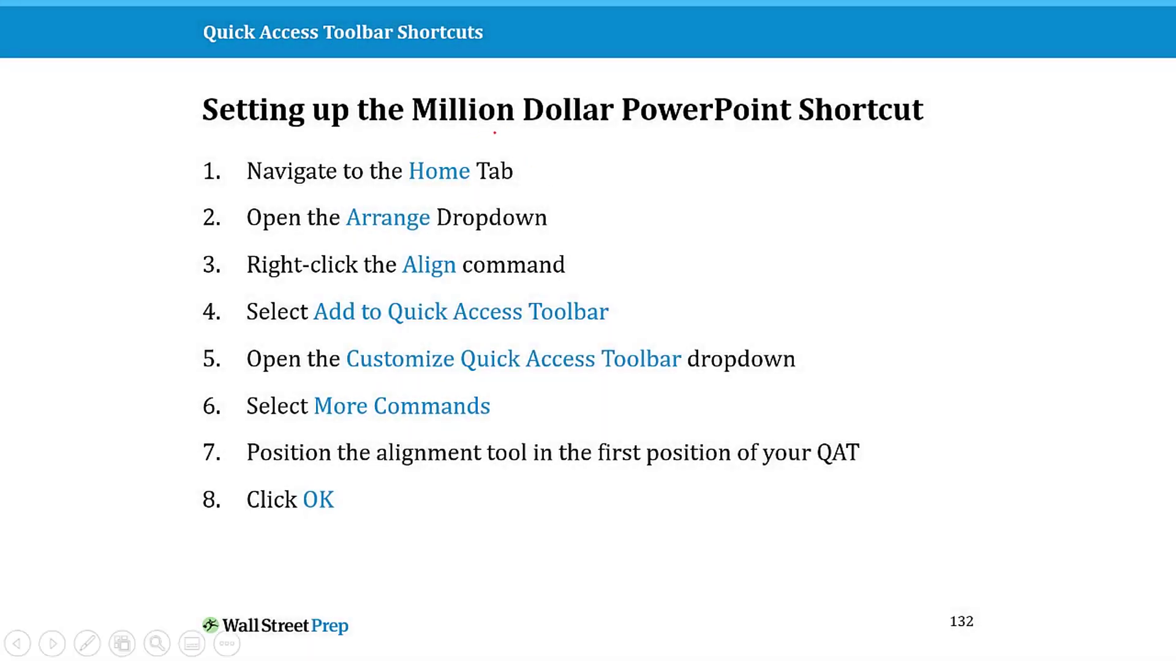
pyautogui.press('Escape')
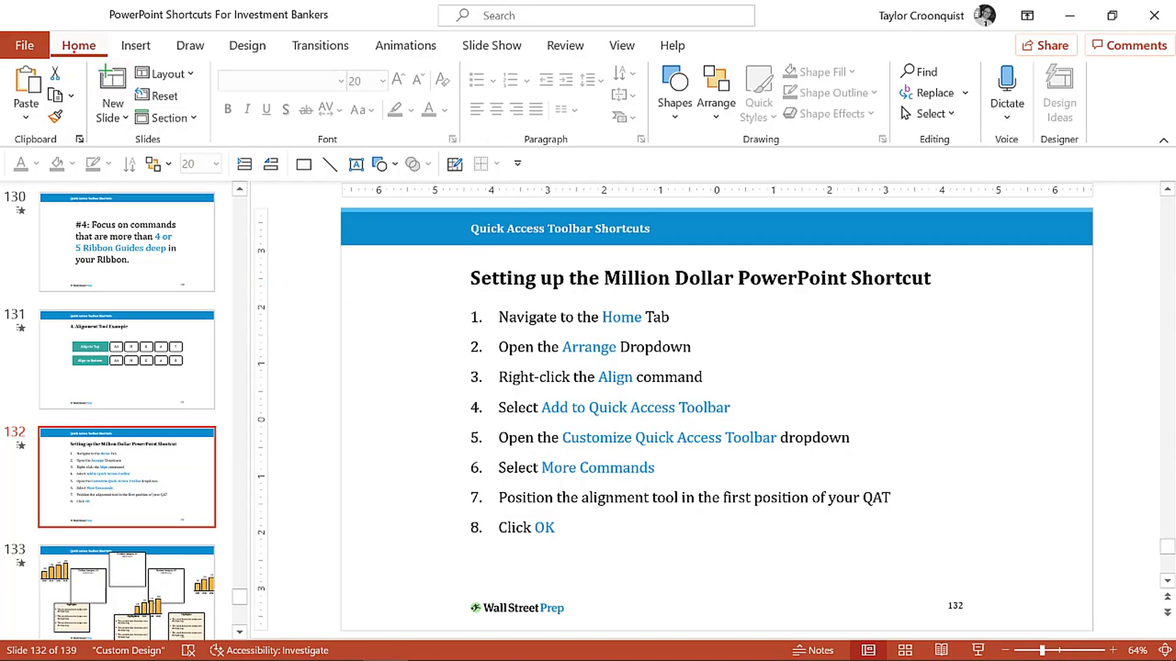
# Re-add Align from Home > Arrange to the Quick Access Toolbar and open its More Commands settings.
pyautogui.click(714, 120)
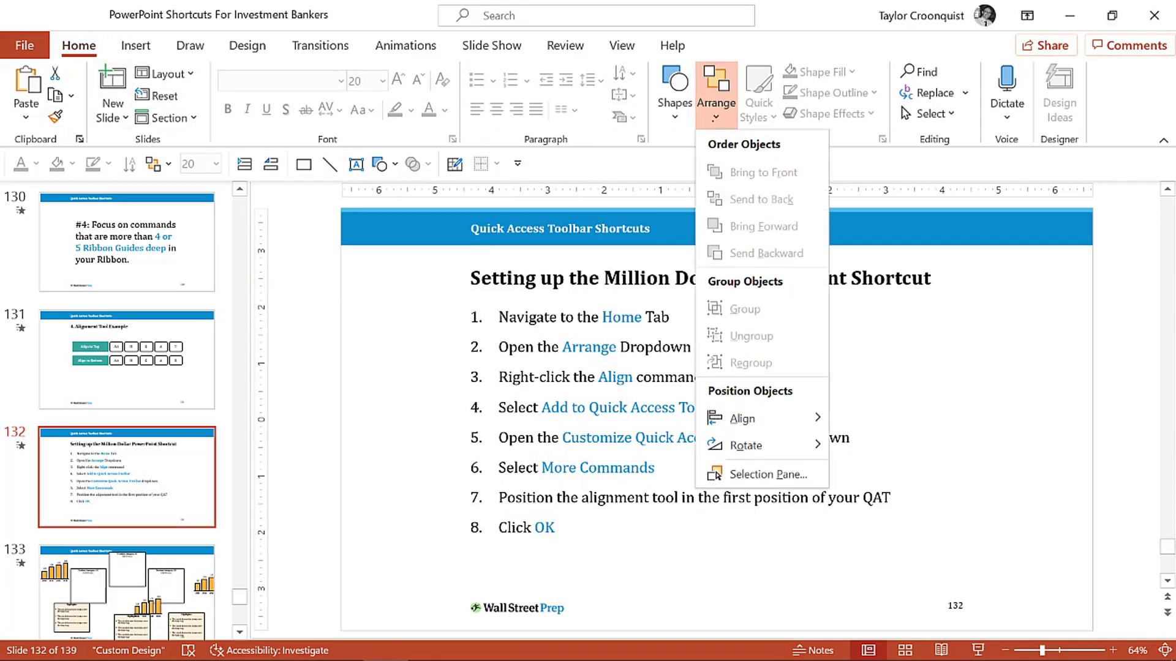
pyautogui.rightClick(722, 418)
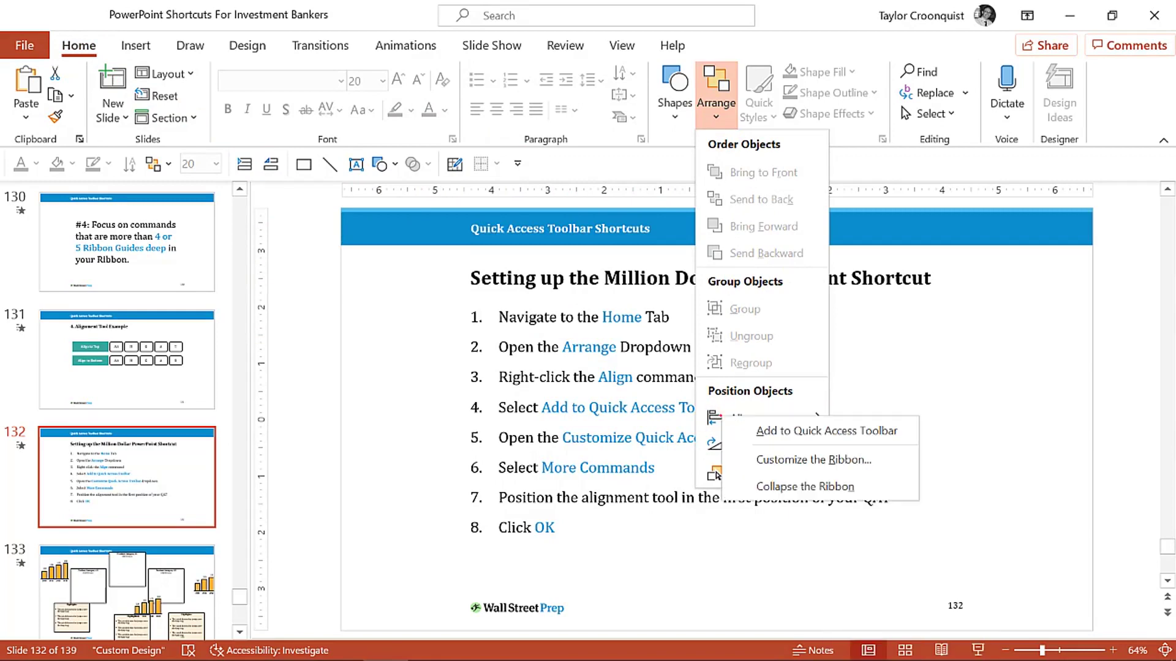
pyautogui.click(796, 430)
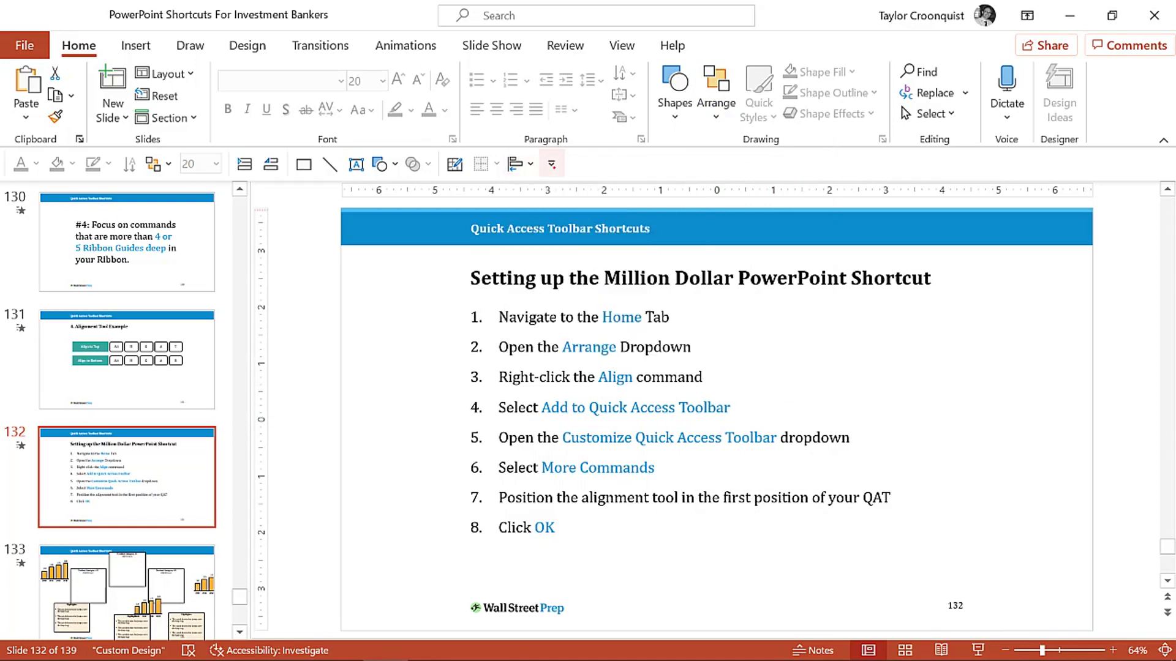
pyautogui.click(552, 164)
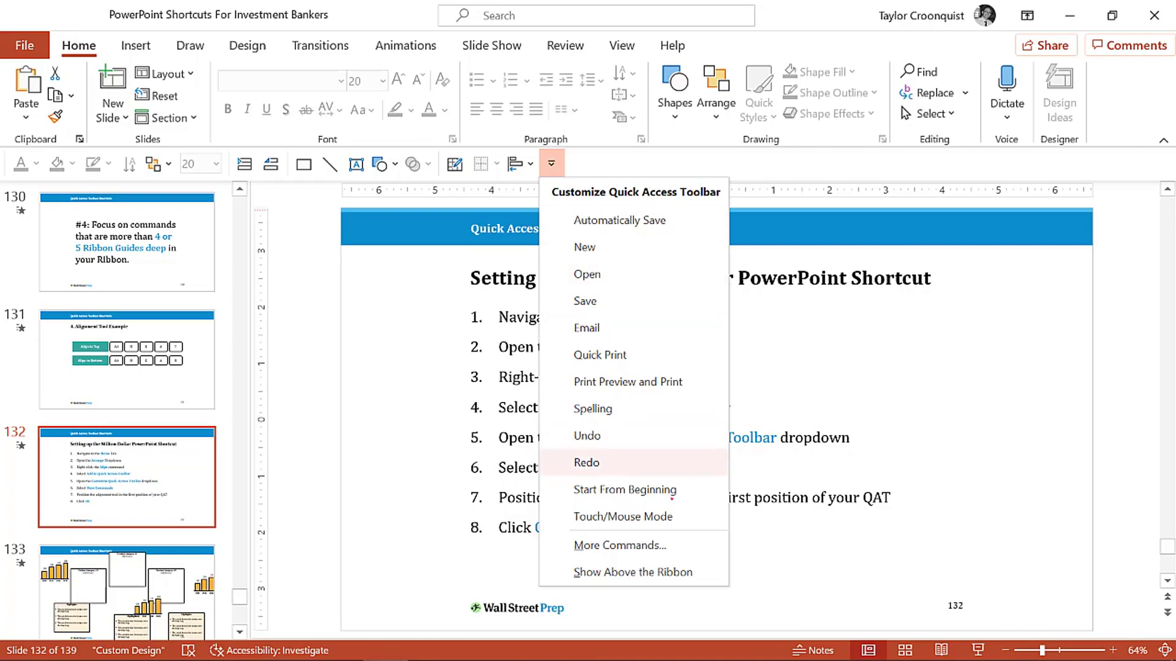
pyautogui.click(665, 545)
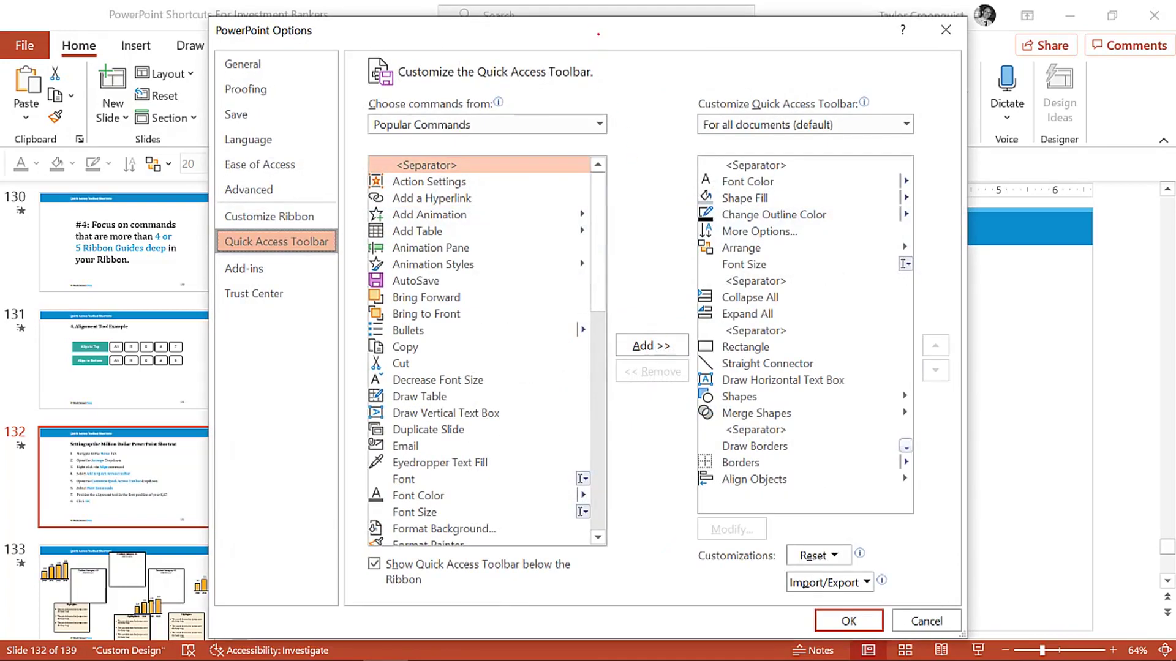
# Select Align Objects in the toolbar command list and use Move Up to bring it to first position.
pyautogui.moveTo(598, 35); pyautogui.dragTo(604, 19)
pyautogui.click(604, 108)
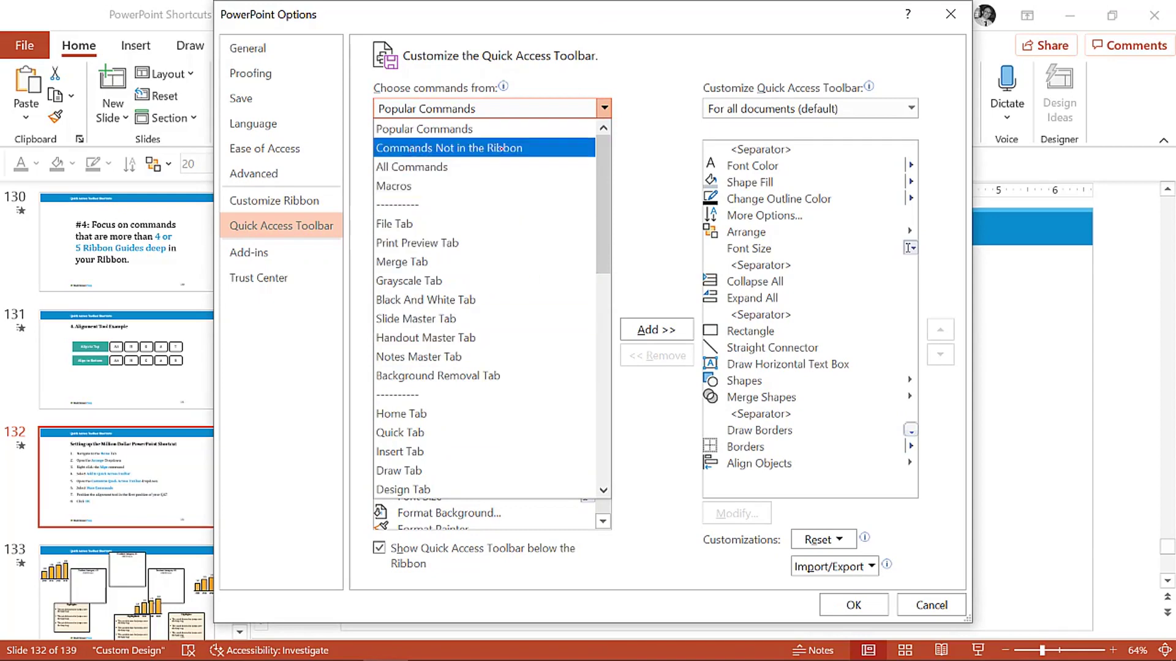
pyautogui.click(627, 139)
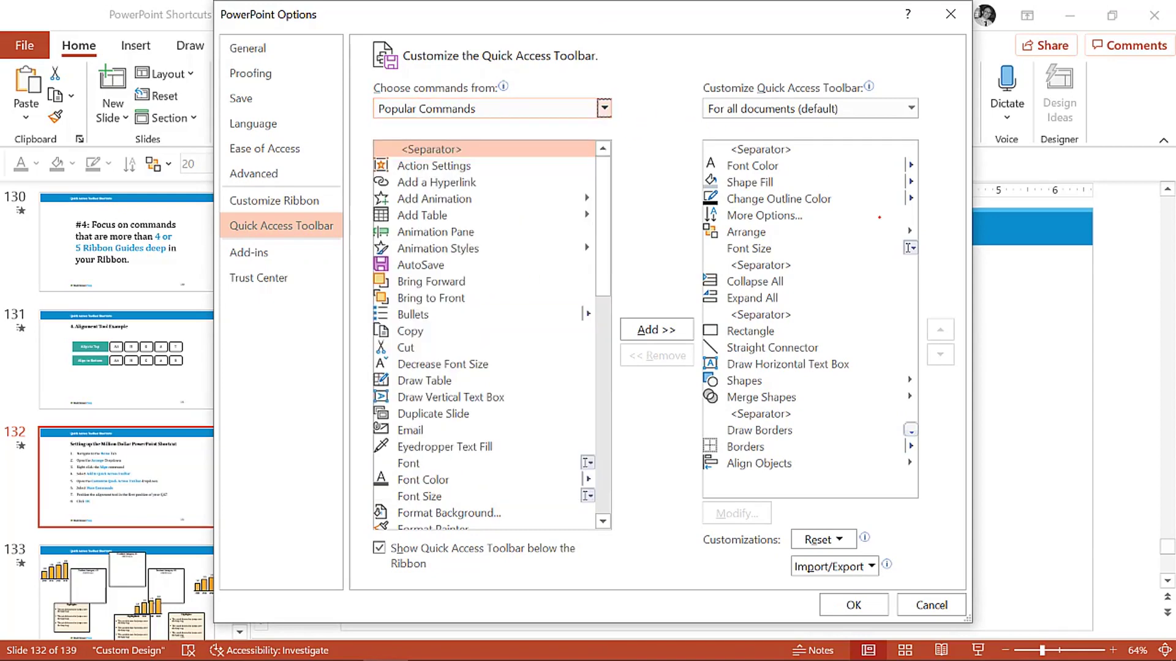
pyautogui.click(782, 463)
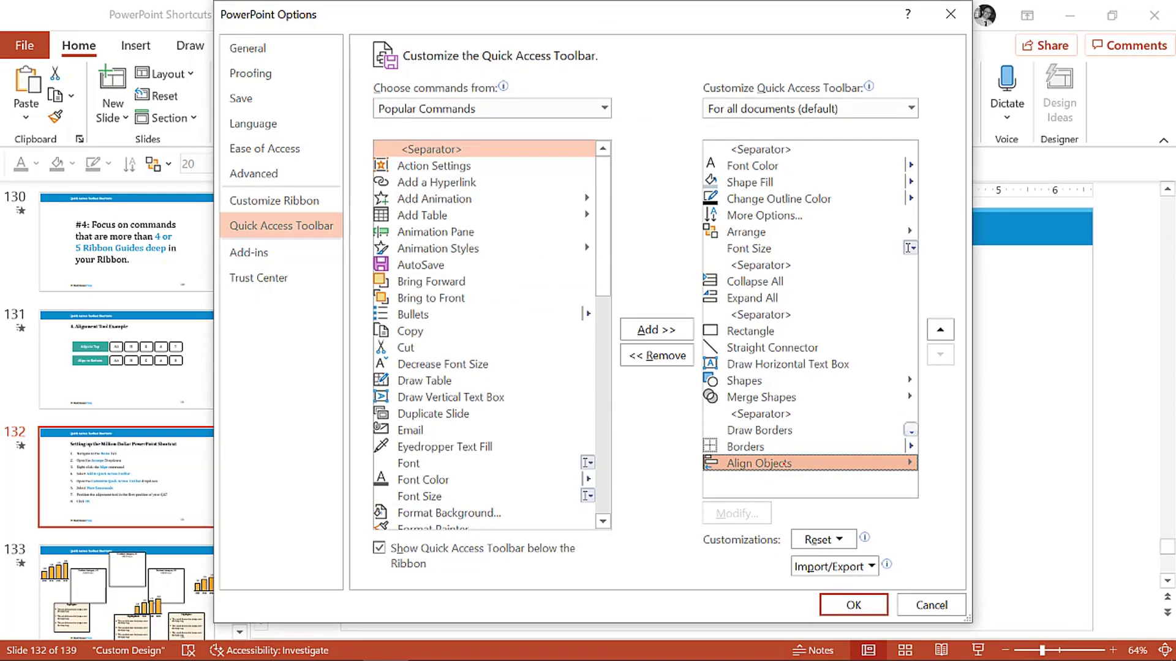
pyautogui.click(940, 329)
pyautogui.click(941, 329)
pyautogui.click(941, 330)
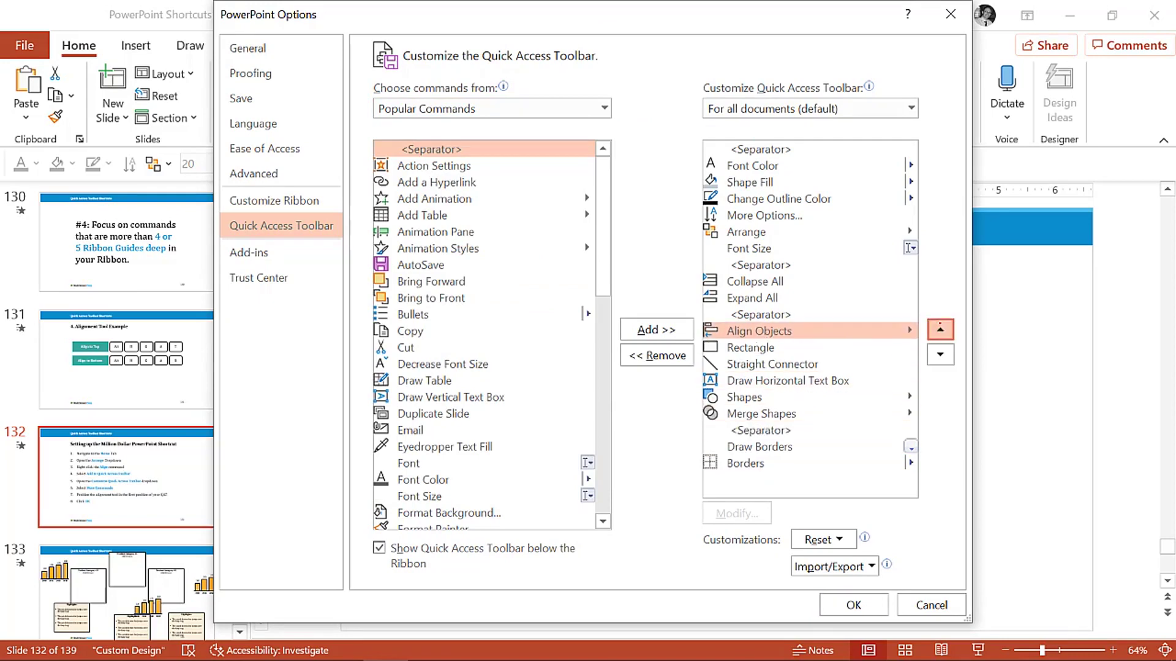
pyautogui.click(940, 330)
pyautogui.click(940, 329)
pyautogui.click(941, 330)
pyautogui.click(941, 329)
pyautogui.click(940, 330)
pyautogui.click(940, 329)
pyautogui.click(940, 330)
pyautogui.click(941, 329)
pyautogui.click(940, 330)
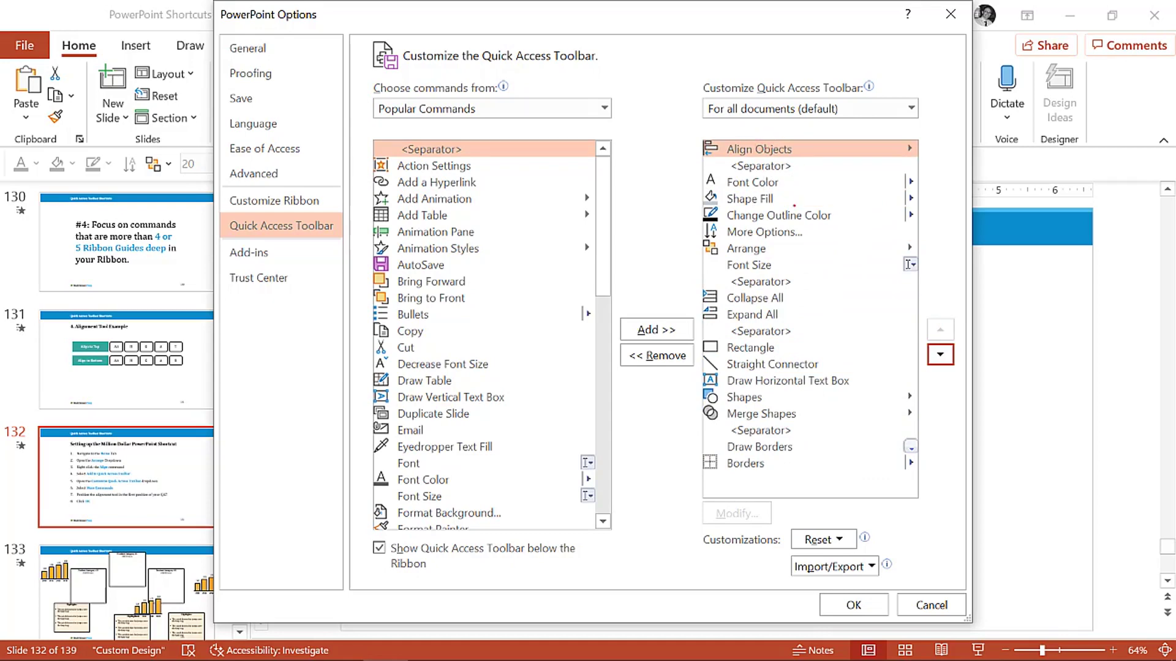
# Apply the toolbar changes, go to slide 133, and top-align the three Product Category boxes.
pyautogui.click(853, 605)
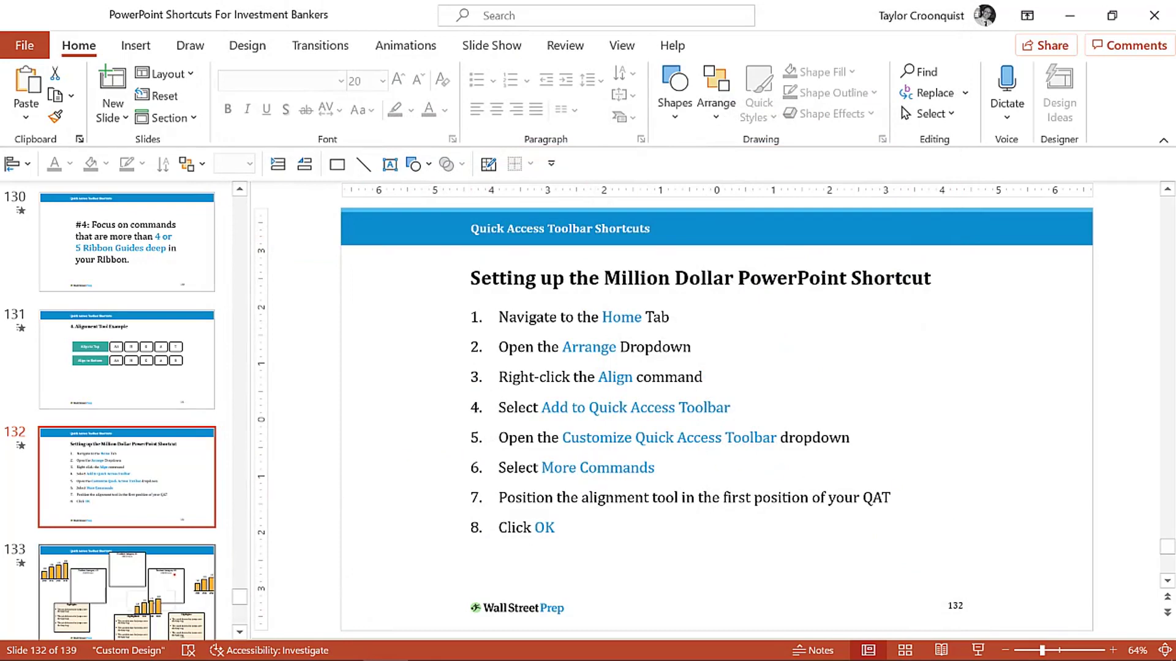
pyautogui.press('pagedown')
pyautogui.click(465, 555)
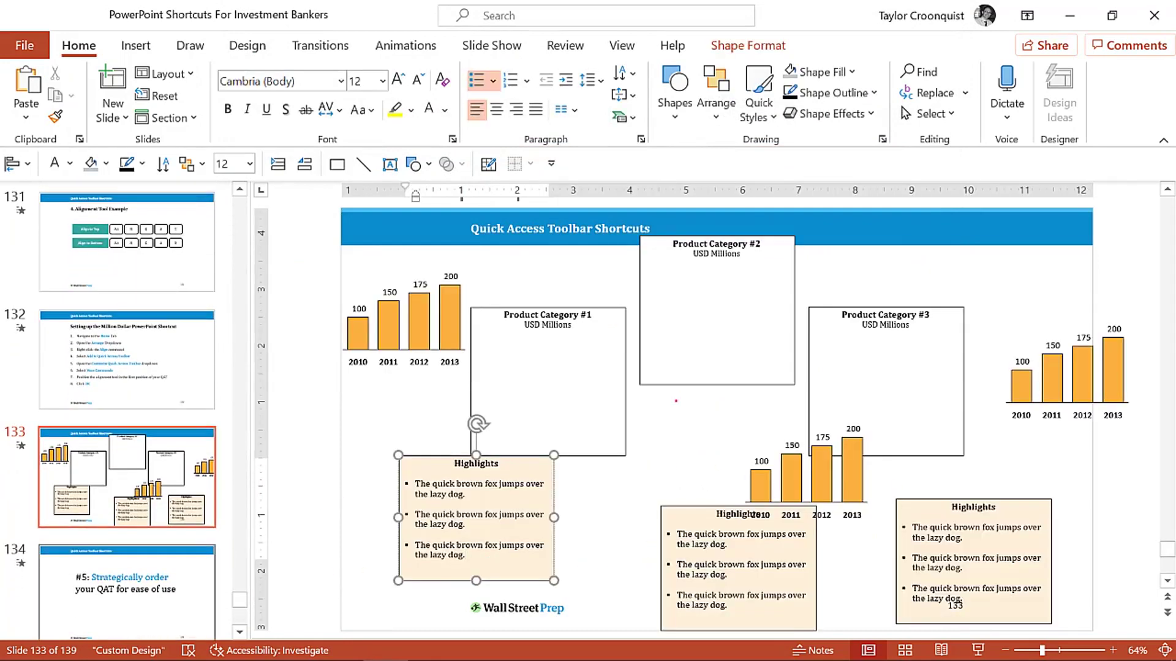
pyautogui.click(676, 385)
pyautogui.keyDown('shift'); pyautogui.click(625, 392); pyautogui.keyUp('shift')
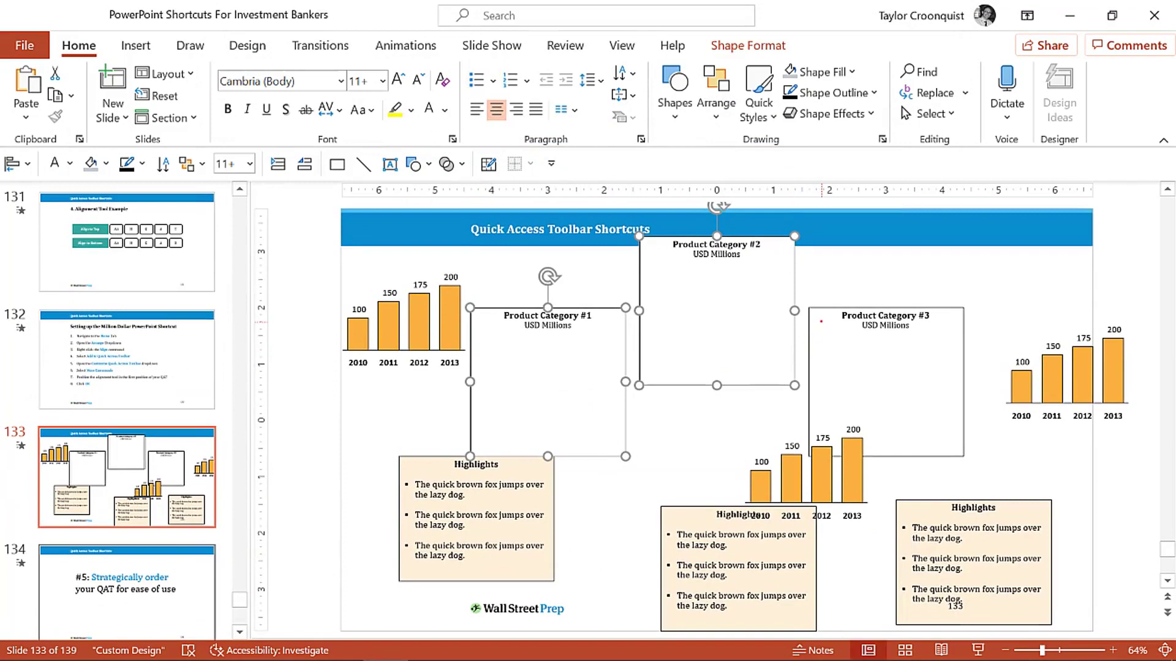
pyautogui.keyDown('shift'); pyautogui.click(820, 321); pyautogui.keyUp('shift')
pyautogui.press('alt')
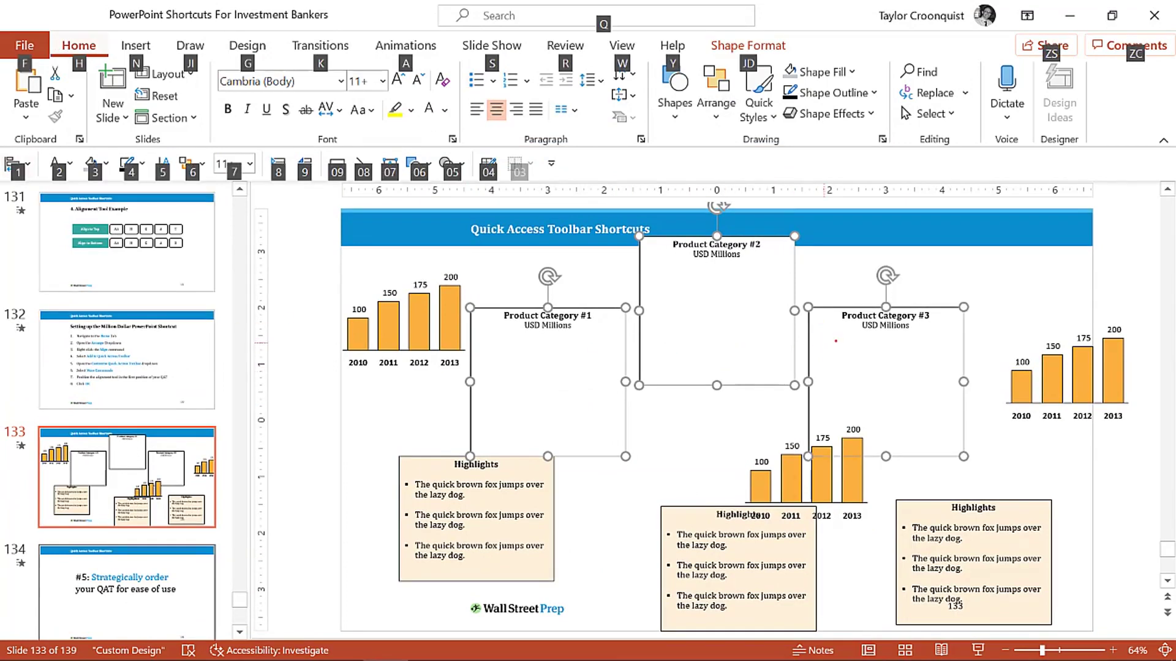
pyautogui.press('1')
pyautogui.press('t')
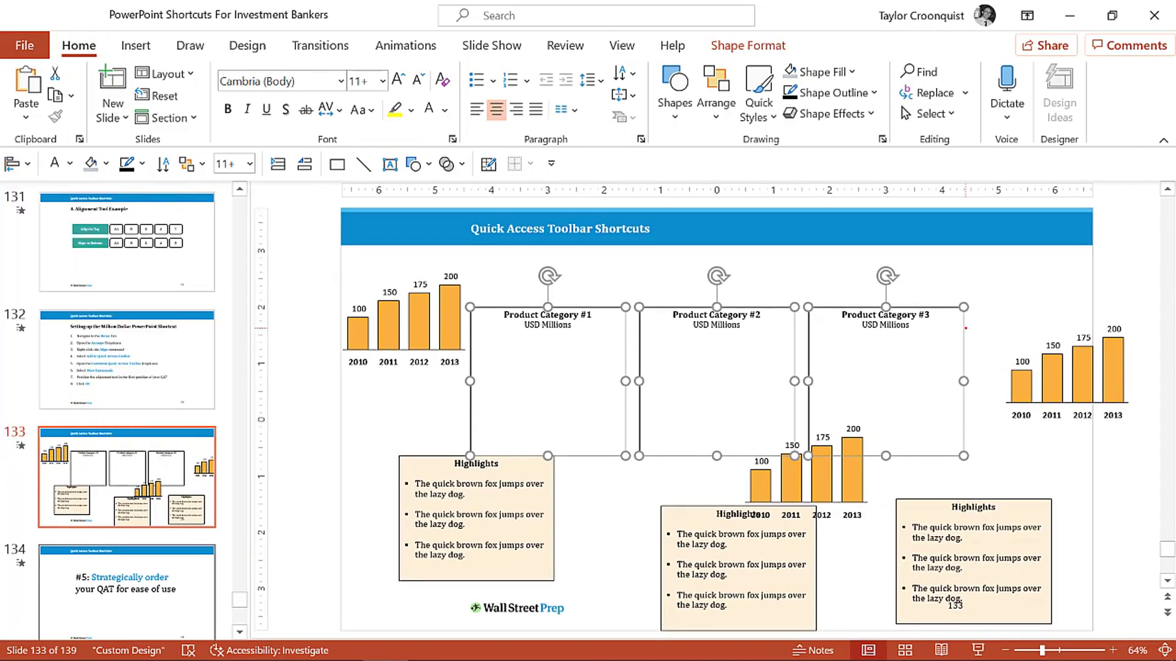
# Left-align the right Highlights box under Product Category #3 and top-align the three Highlights boxes.
pyautogui.click(1004, 499)
pyautogui.keyDown('shift'); pyautogui.click(942, 443); pyautogui.keyUp('shift')
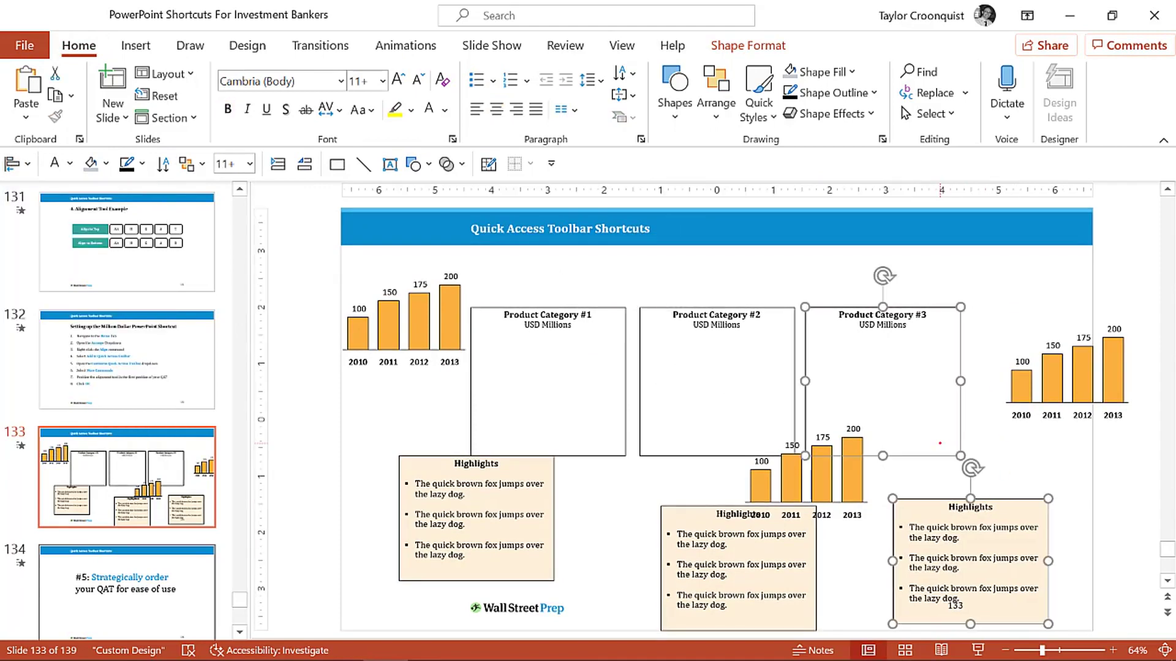
pyautogui.press('alt')
pyautogui.press('1')
pyautogui.press('l')
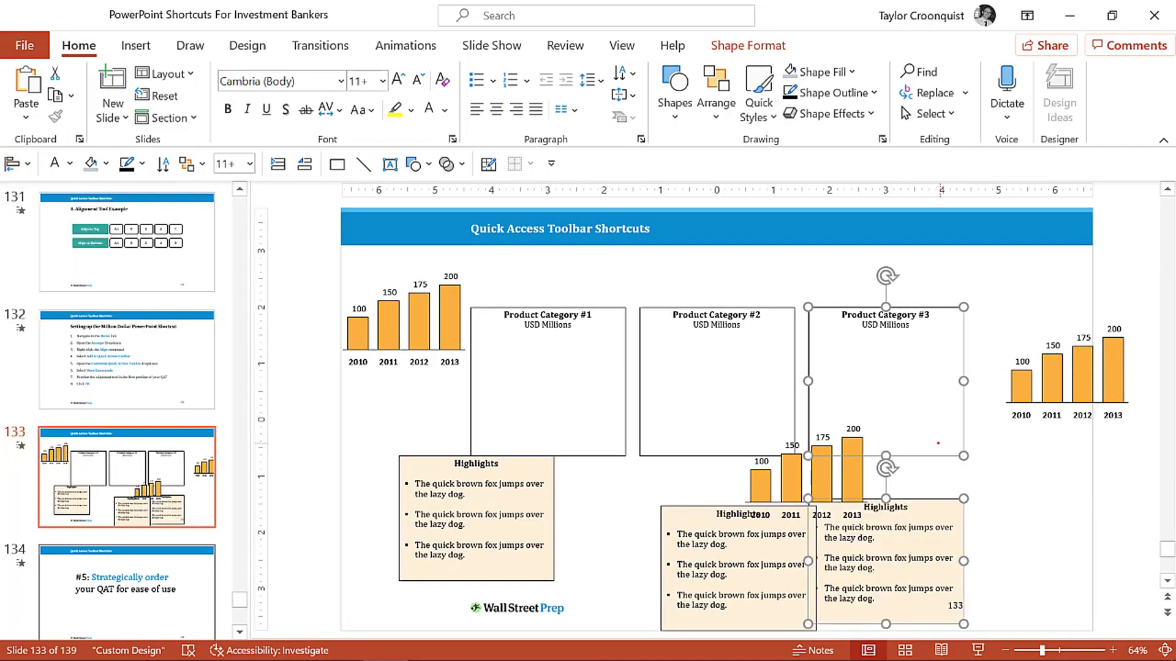
pyautogui.keyDown('shift'); pyautogui.click(734, 567); pyautogui.keyUp('shift')
pyautogui.keyDown('shift'); pyautogui.click(476, 518); pyautogui.keyUp('shift')
pyautogui.hotkey('alt', '1')
pyautogui.press('t')
# Right-align the left Highlights box under Product Category #1, then select all three Highlights boxes.
pyautogui.click(606, 527)
pyautogui.click(542, 484)
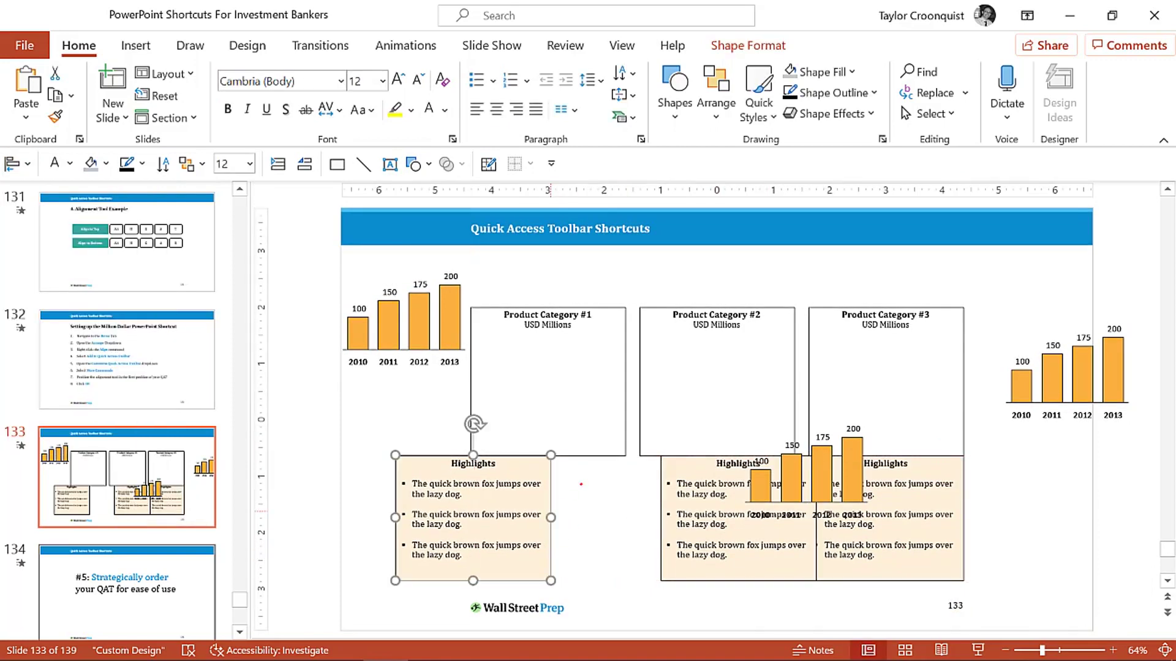
pyautogui.keyDown('shift'); pyautogui.click(584, 440); pyautogui.keyUp('shift')
pyautogui.hotkey('alt', '1')
pyautogui.press('r')
pyautogui.click(961, 594)
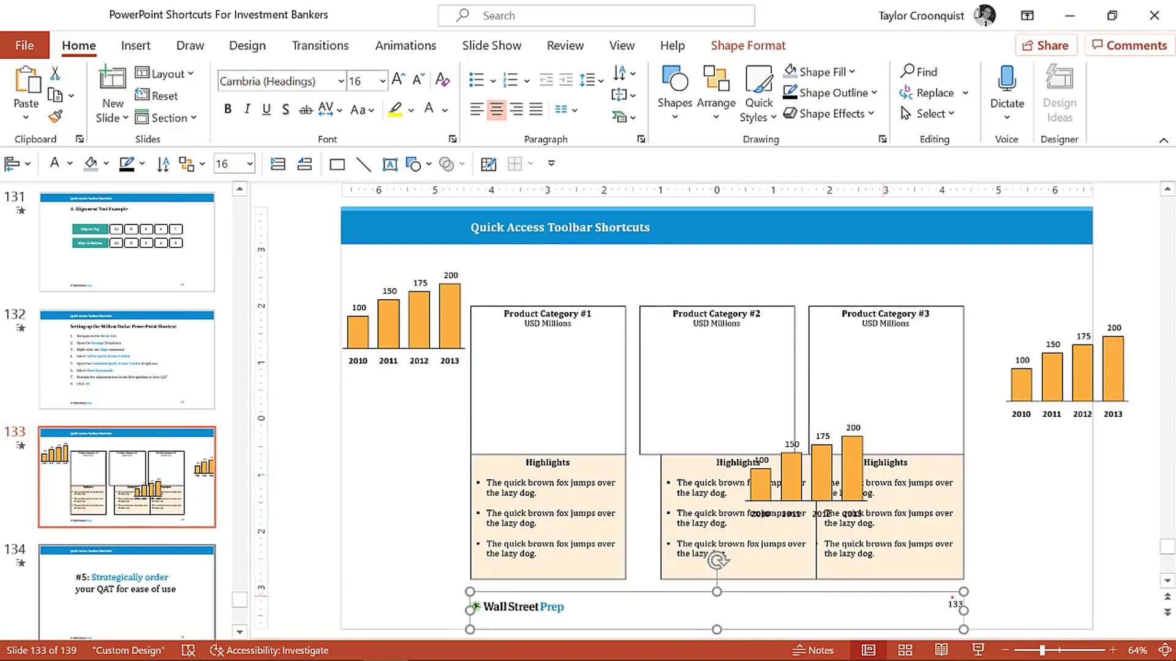
pyautogui.click(824, 531)
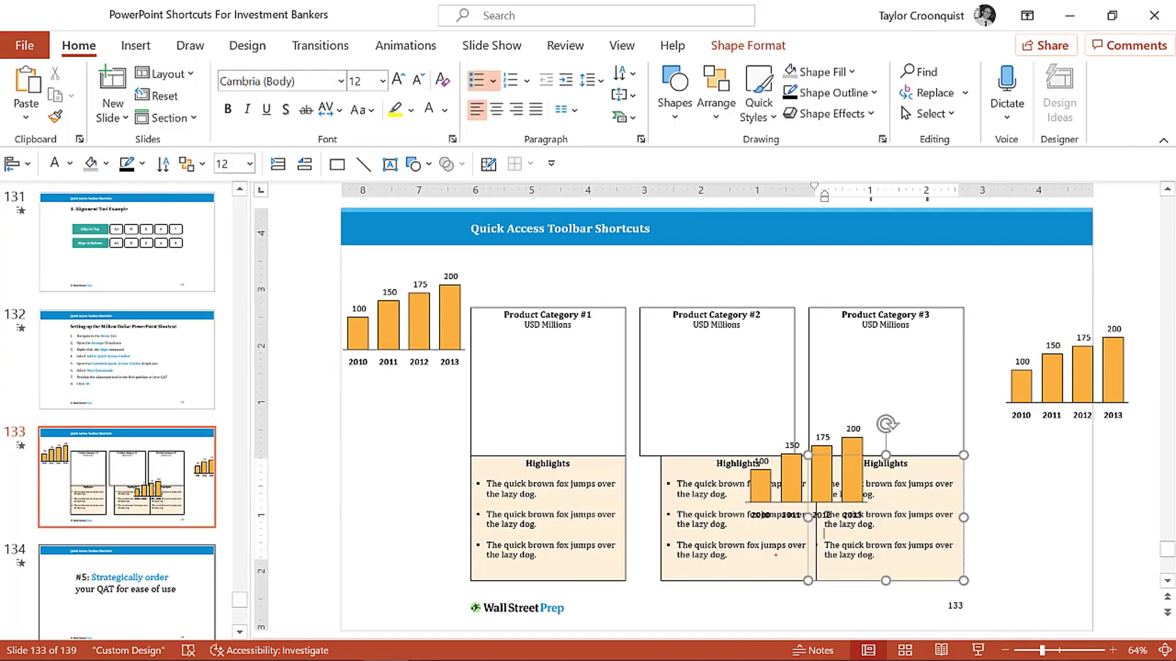
pyautogui.keyDown('shift'); pyautogui.click(749, 557); pyautogui.keyUp('shift')
pyautogui.keyDown('shift'); pyautogui.click(579, 563); pyautogui.keyUp('shift')
pyautogui.hotkey('alt', '1')
# Distribute the Highlights boxes evenly, then align the top-left chart to the top-left of Product Category #1.
pyautogui.press('h')
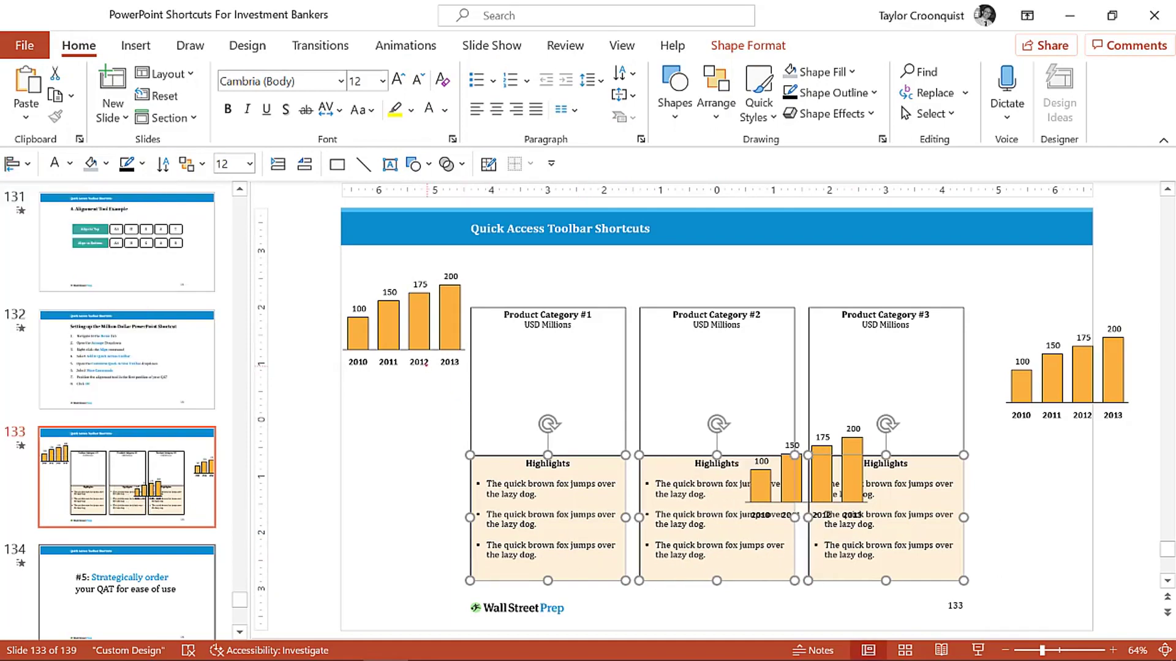
pyautogui.click(429, 325)
pyautogui.keyDown('shift'); pyautogui.click(548, 367); pyautogui.keyUp('shift')
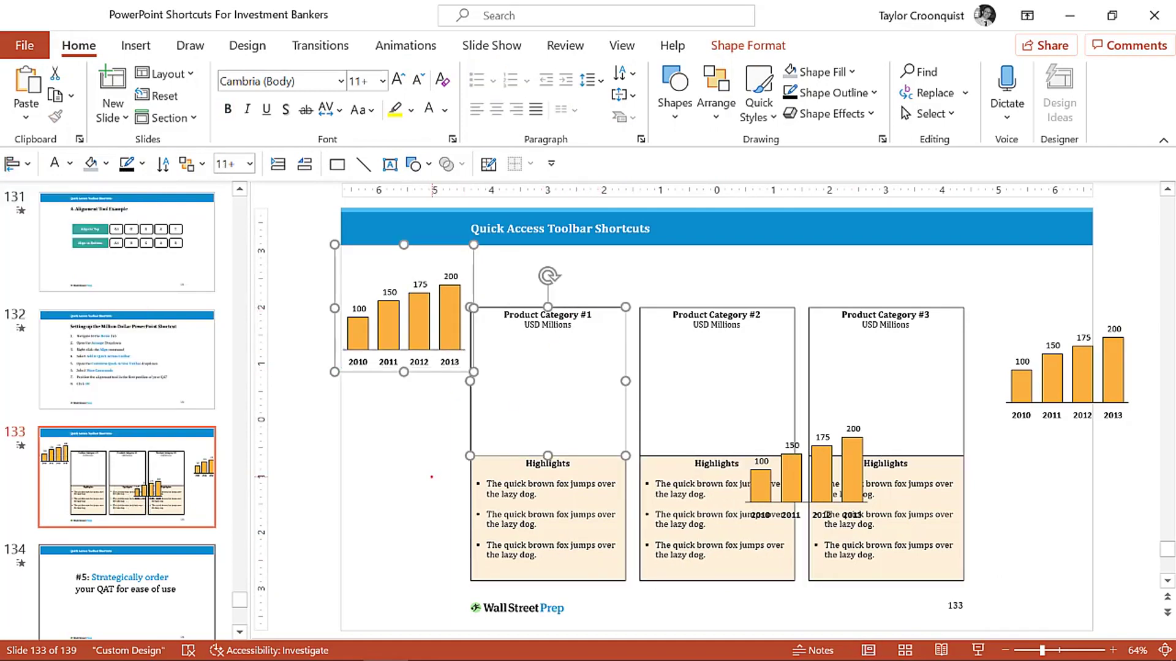
pyautogui.hotkey('alt', '1')
pyautogui.press('r')
pyautogui.hotkey('alt', '1')
pyautogui.press('b')
pyautogui.hotkey('alt', '1')
pyautogui.press('l')
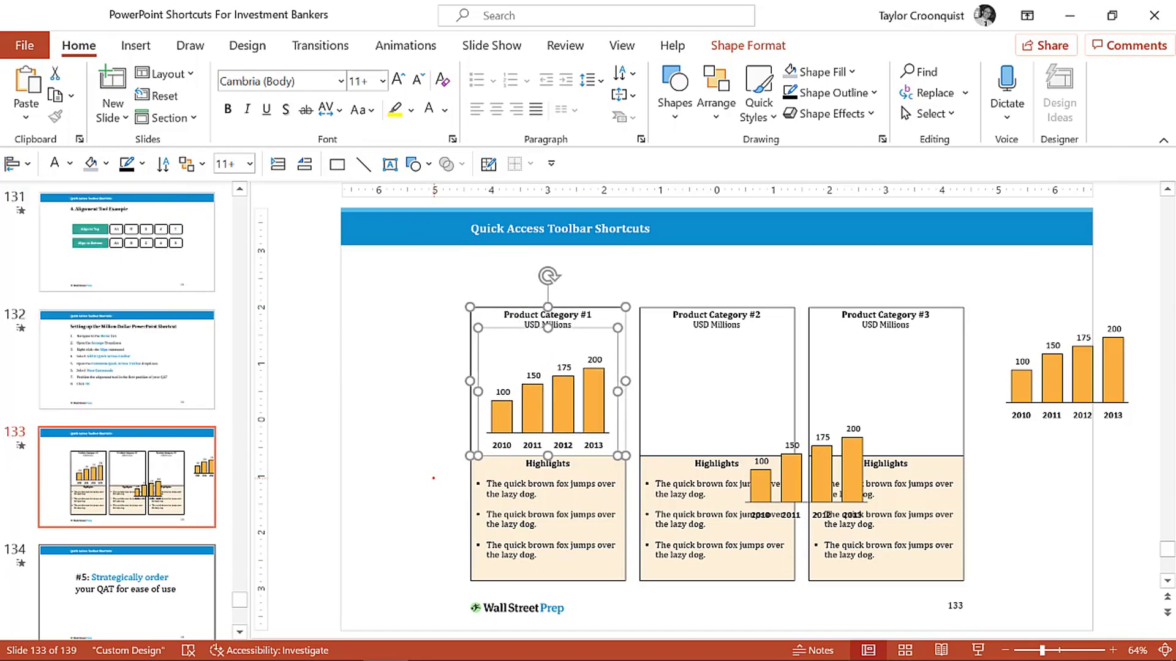
pyautogui.hotkey('alt', '1')
pyautogui.press('t')
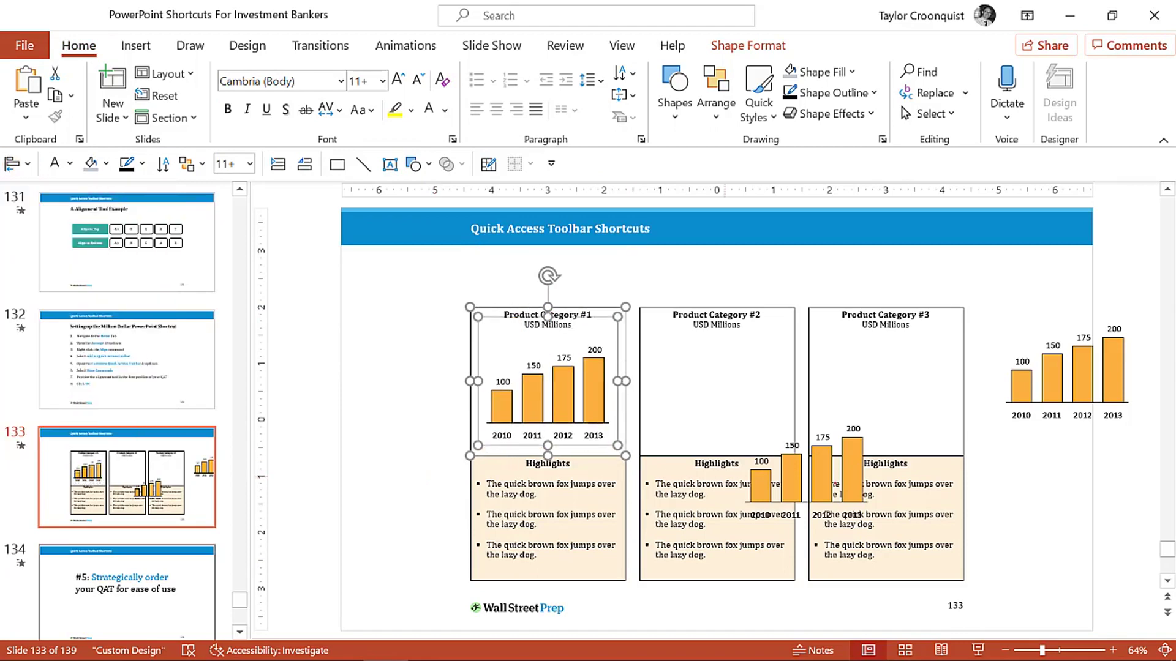
# Centre the middle bar chart horizontally and vertically within the Product Category #2 box.
pyautogui.click(790, 478)
pyautogui.keyDown('shift'); pyautogui.click(776, 307); pyautogui.keyUp('shift')
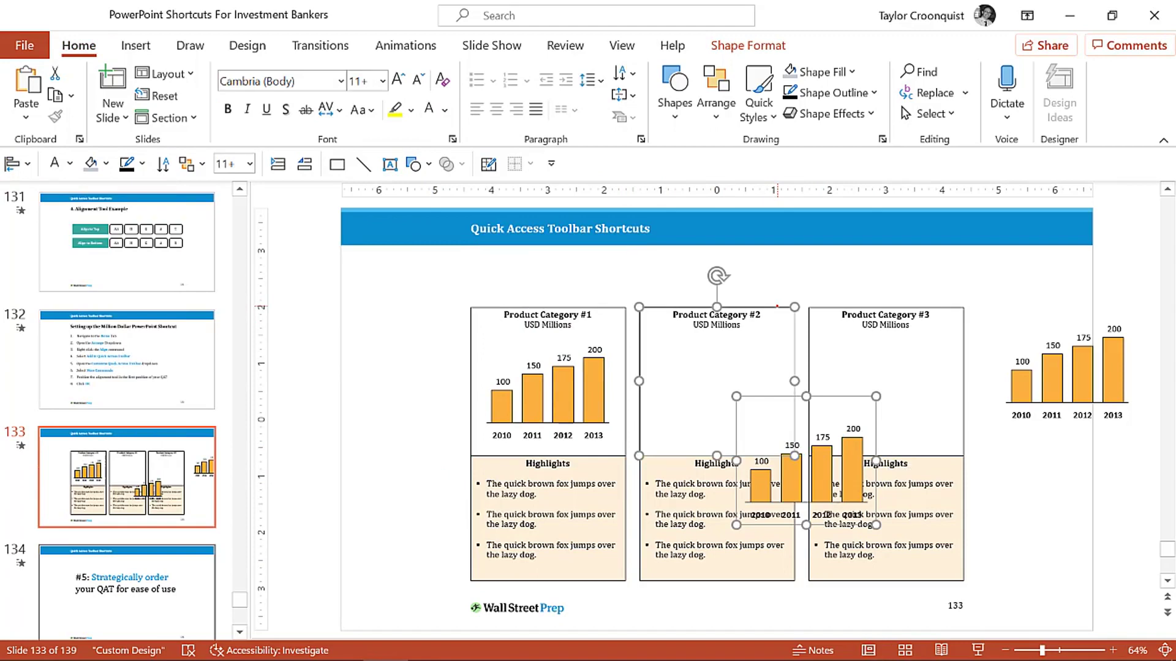
pyautogui.hotkey('alt', '1')
pyautogui.press('l')
pyautogui.hotkey('alt', '1')
pyautogui.press('t')
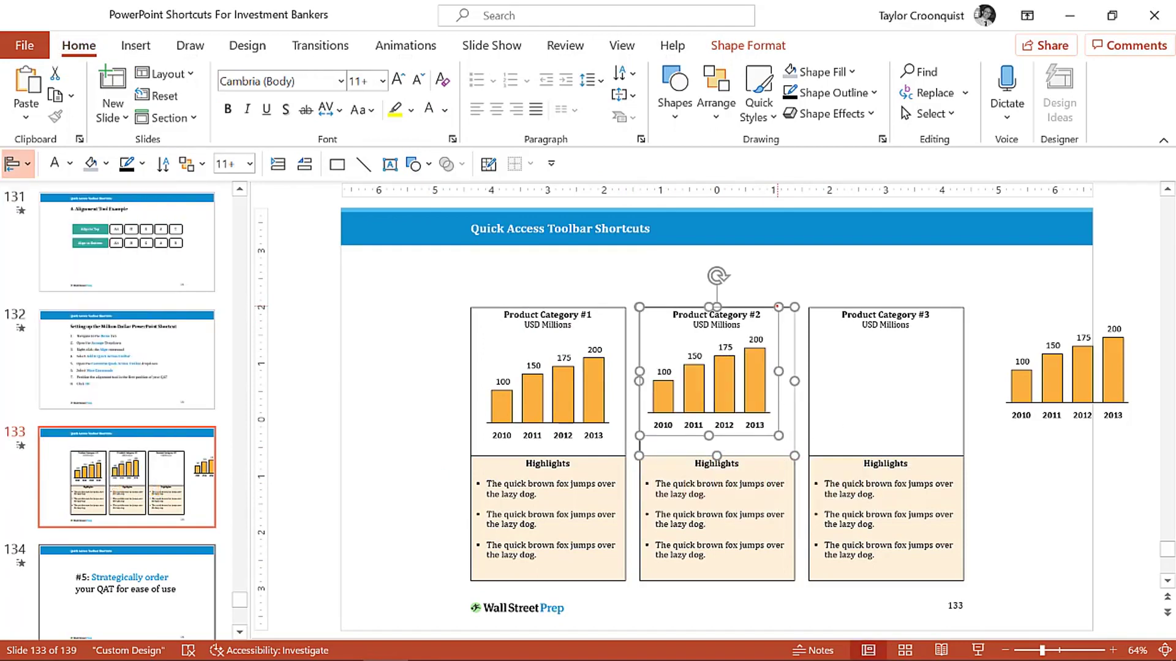
pyautogui.hotkey('alt', '1')
pyautogui.press('c')
pyautogui.hotkey('alt', '1')
pyautogui.press('m')
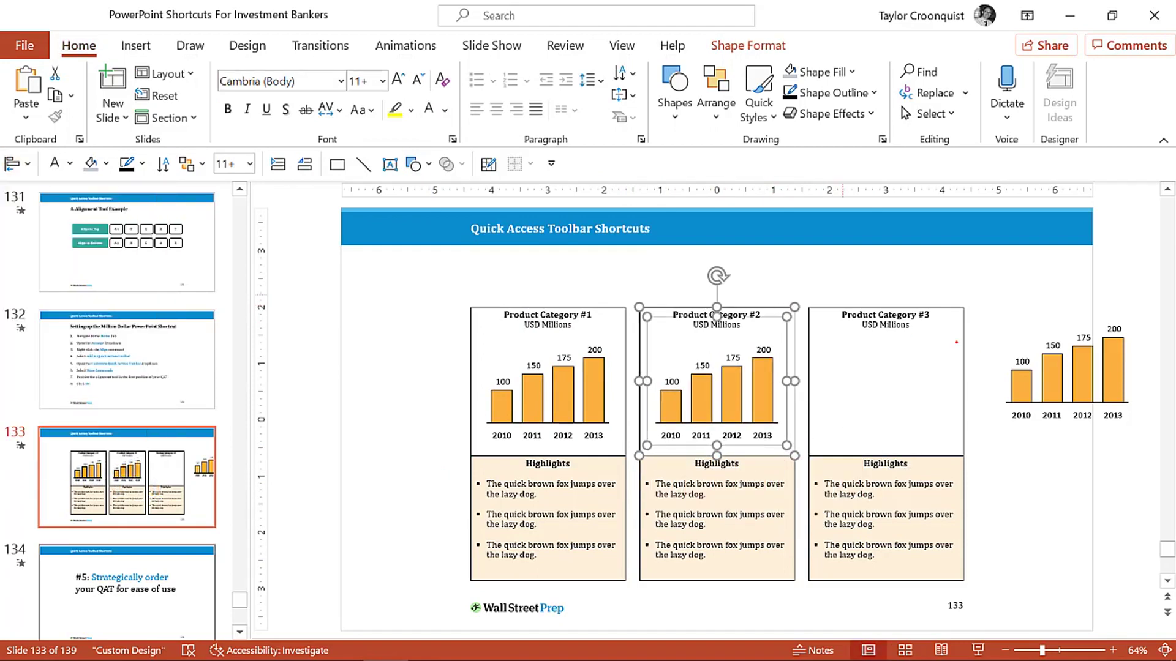
# Align the spare right chart to the top and horizontal centre of Product Category #3.
pyautogui.click(1014, 363)
pyautogui.keyDown('shift'); pyautogui.click(964, 333); pyautogui.keyUp('shift')
pyautogui.hotkey('alt', '1')
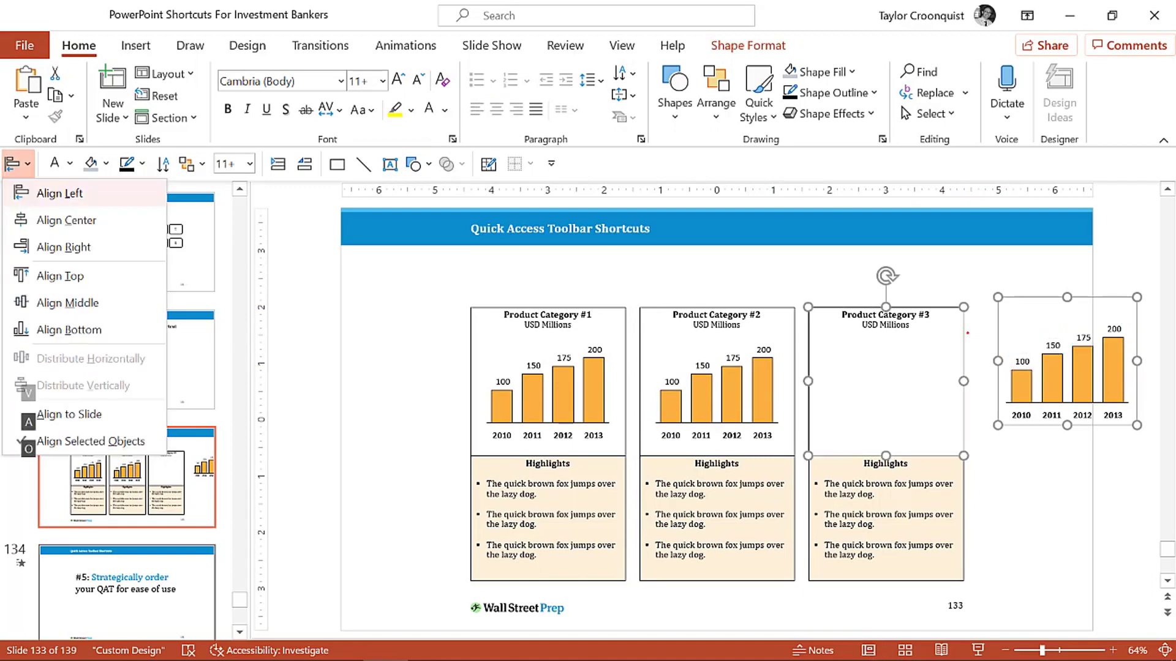
pyautogui.press('l')
pyautogui.hotkey('alt', '1')
pyautogui.press('t')
pyautogui.hotkey('alt', '1')
pyautogui.press('c')
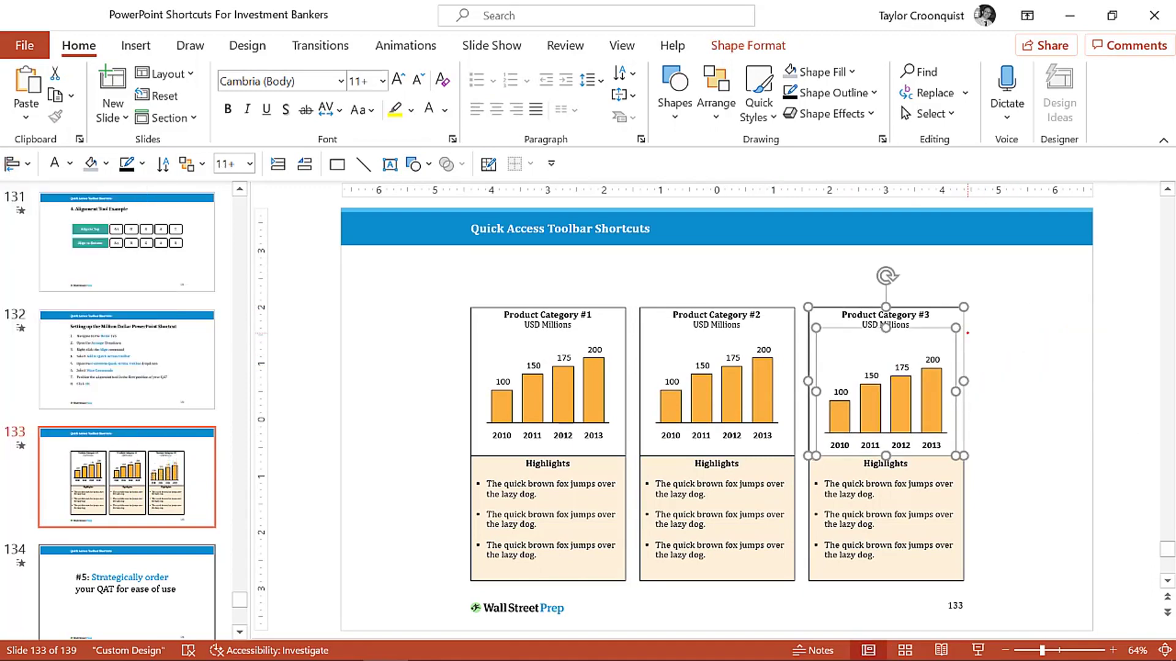
pyautogui.hotkey('alt', '1')
# Vertically centre the third chart, then select the first chart and the three Highlights boxes.
pyautogui.press('m')
pyautogui.click(1023, 411)
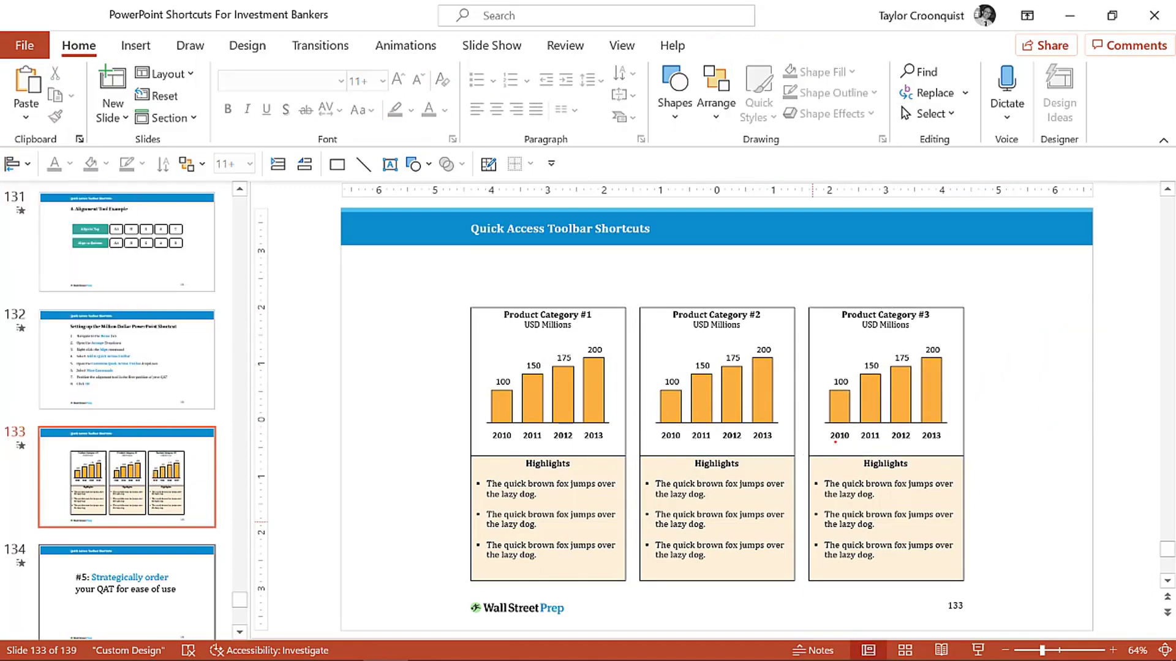
pyautogui.moveTo(415, 277); pyautogui.dragTo(1039, 588)
pyautogui.click(1013, 547)
pyautogui.moveTo(454, 303); pyautogui.dragTo(575, 454)
pyautogui.click(588, 474)
pyautogui.keyDown('shift'); pyautogui.click(659, 484); pyautogui.keyUp('shift')
pyautogui.keyDown('shift'); pyautogui.click(842, 477); pyautogui.keyUp('shift')
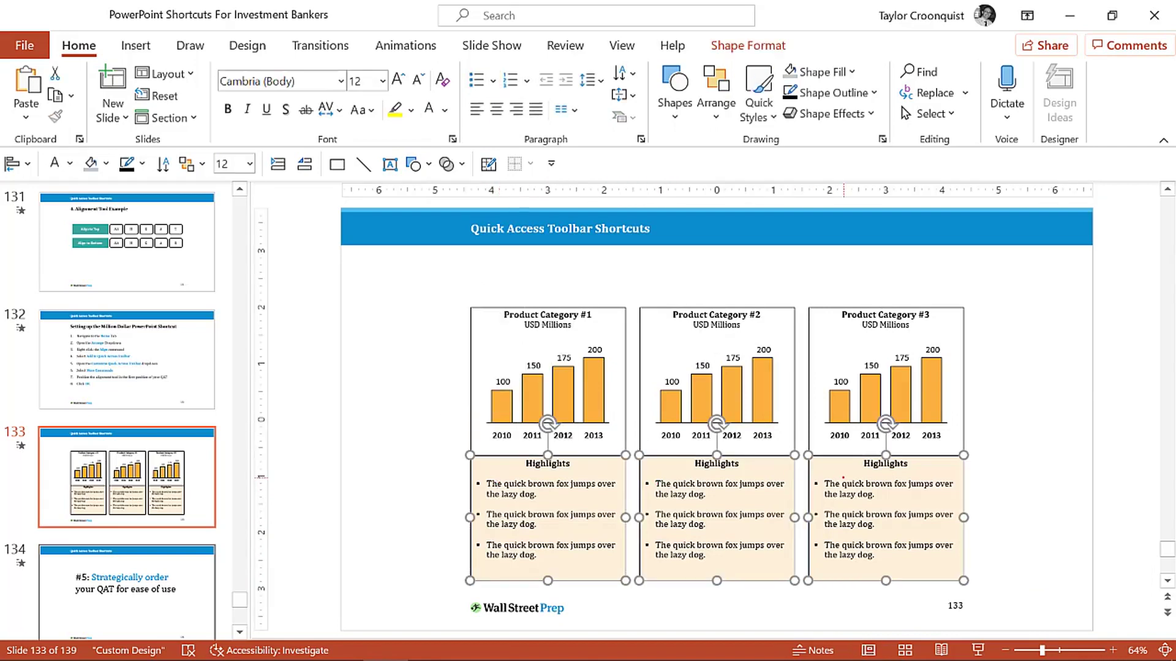
pyautogui.hotkey('alt', '1')
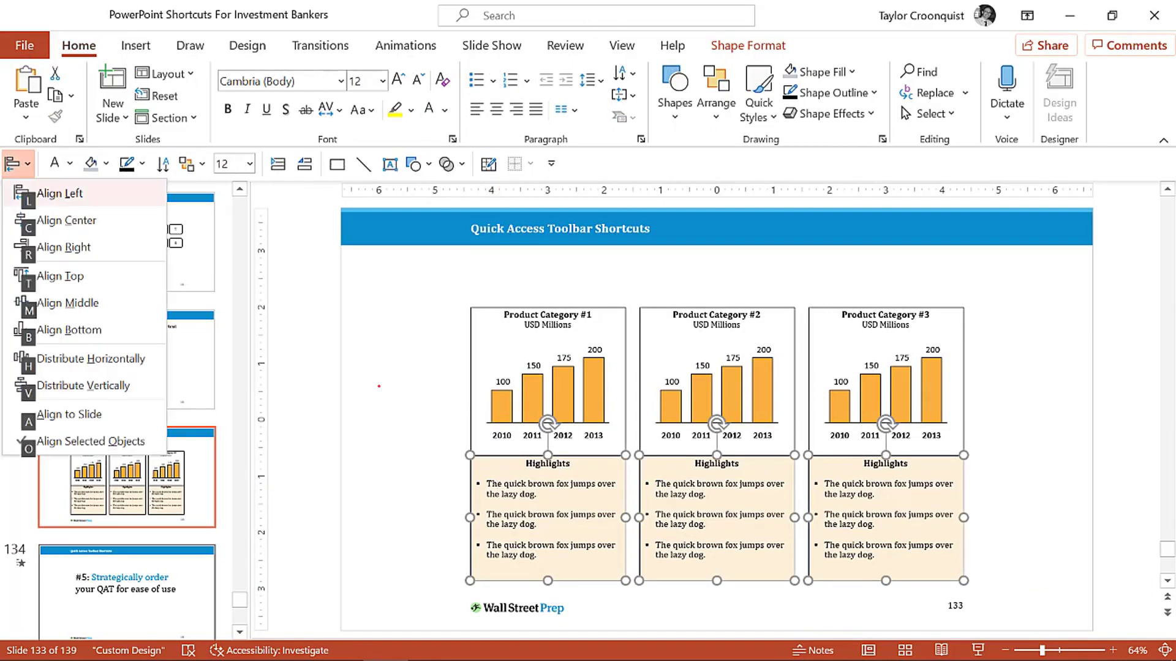
pyautogui.press('Up')
pyautogui.press('Up')
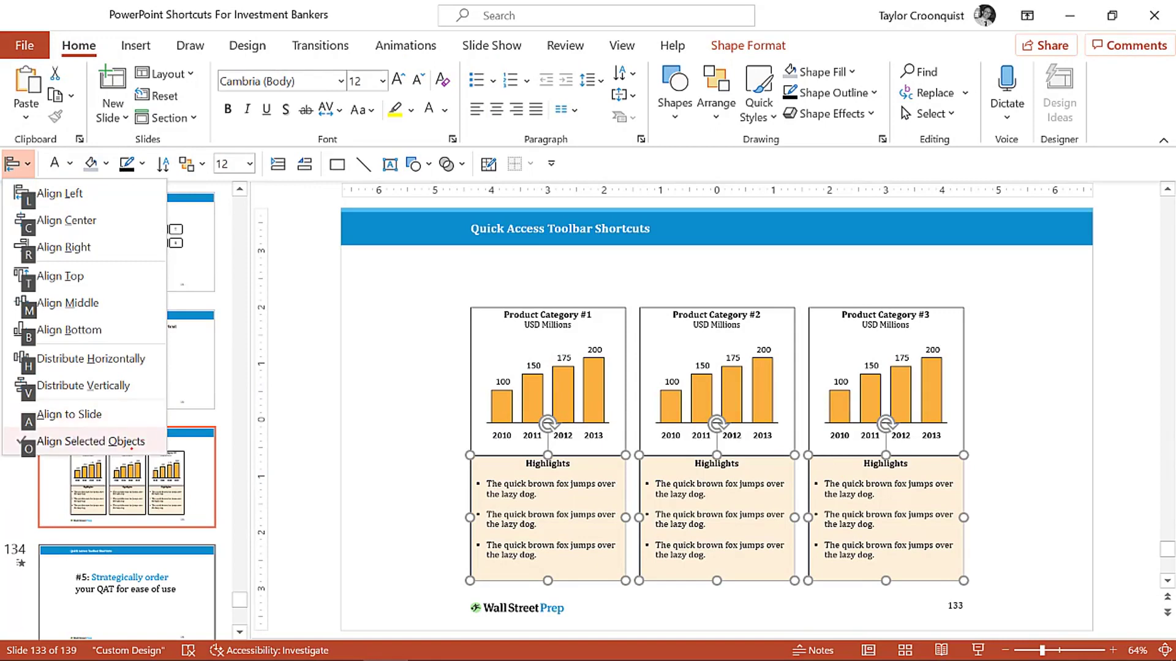
# Select all three category columns and distribute them horizontally across the slide.
pyautogui.click(69, 413)
pyautogui.moveTo(402, 279); pyautogui.dragTo(636, 591)
pyautogui.moveTo(609, 275); pyautogui.dragTo(809, 591)
pyautogui.moveTo(777, 300); pyautogui.dragTo(427, 293)
pyautogui.click(15, 163)
pyautogui.click(490, 294)
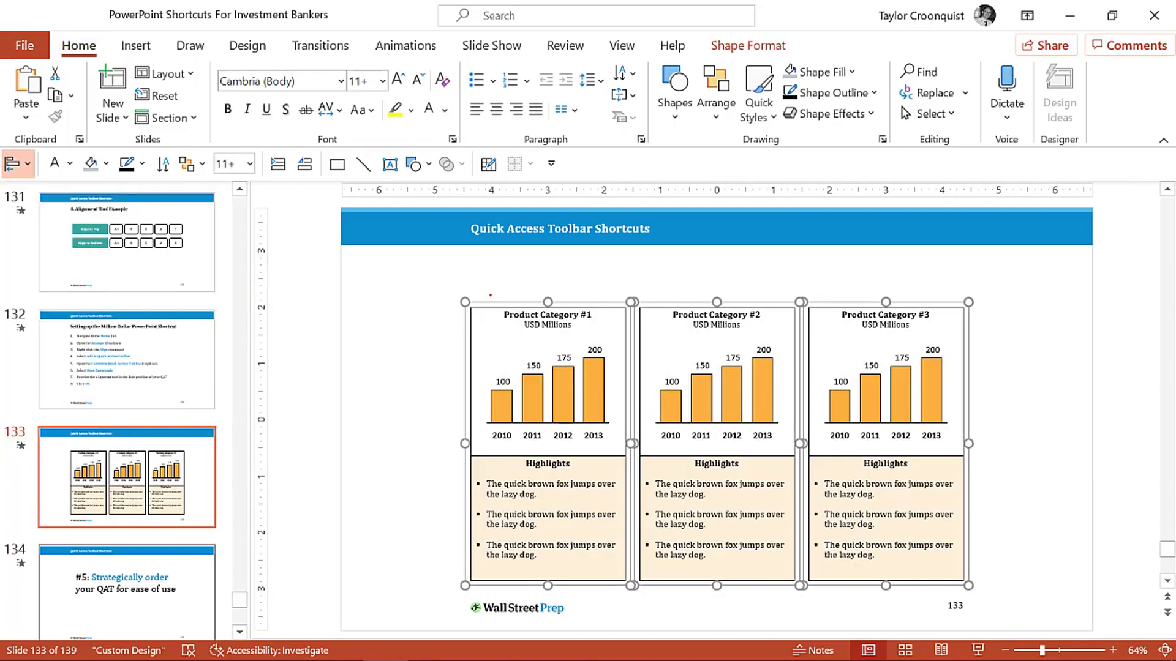
pyautogui.hotkey('alt', '1')
pyautogui.press('h')
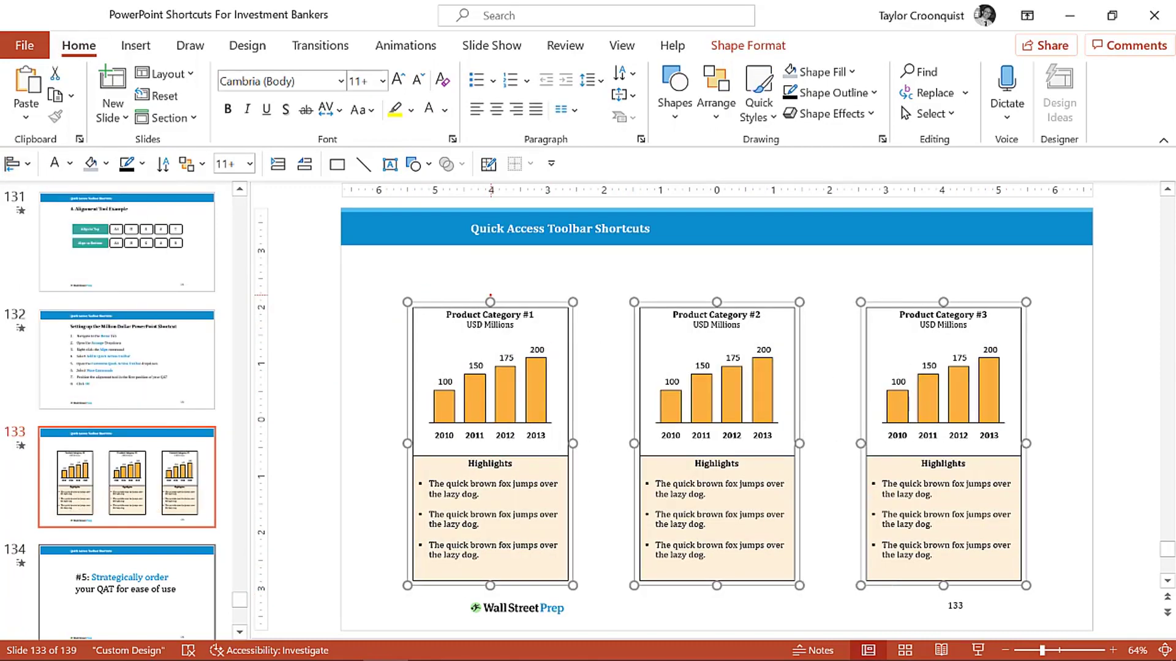
# Copy the Product Category #3 column to the right and distribute all four columns evenly.
pyautogui.click(1066, 363)
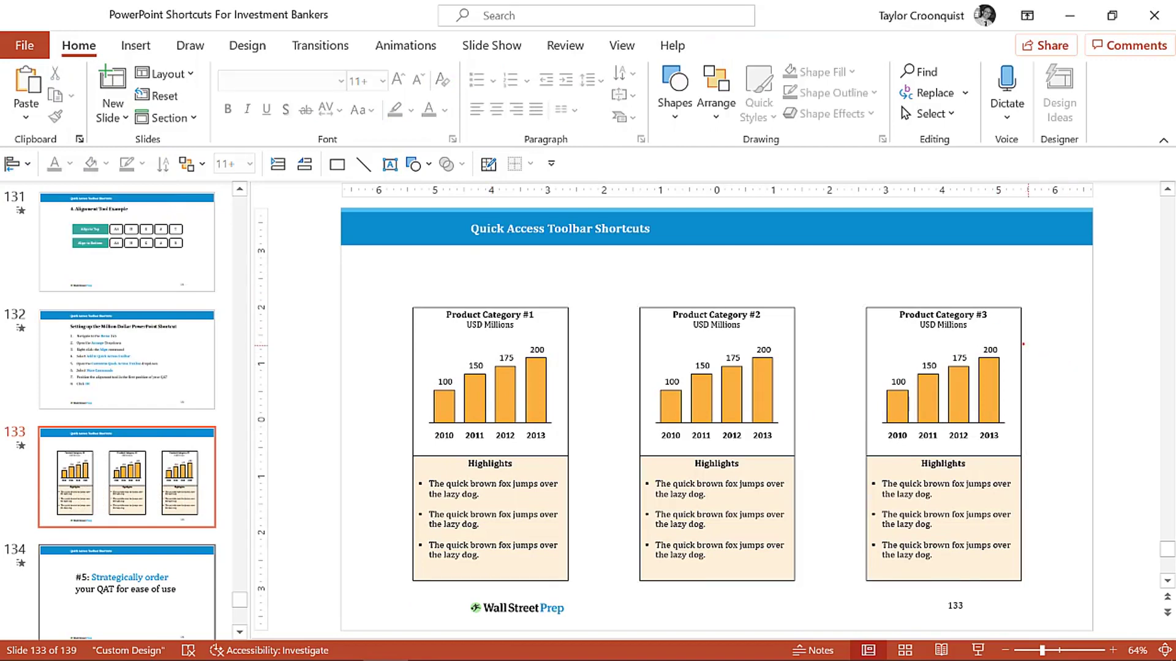
pyautogui.moveTo(1025, 585); pyautogui.dragTo(390, 304)
pyautogui.hotkey('alt', '1')
pyautogui.press('h')
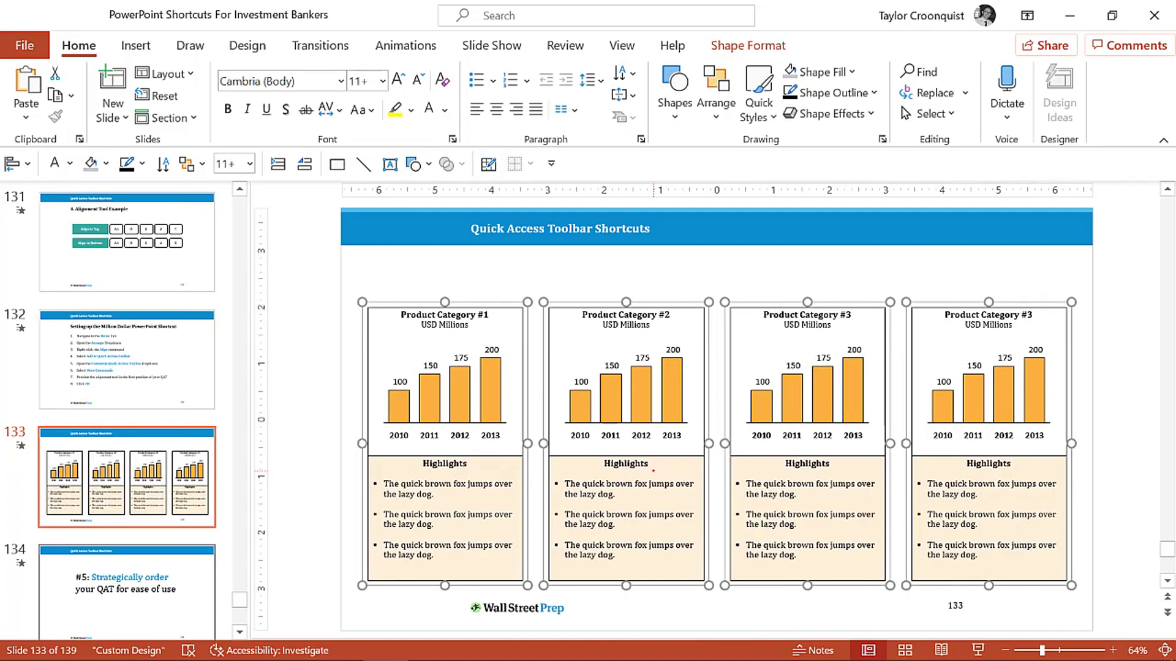
# Check the alignment options again without changes, then move on to slide 134.
pyautogui.hotkey('alt', '1')
pyautogui.press('Escape')
pyautogui.click(18, 163)
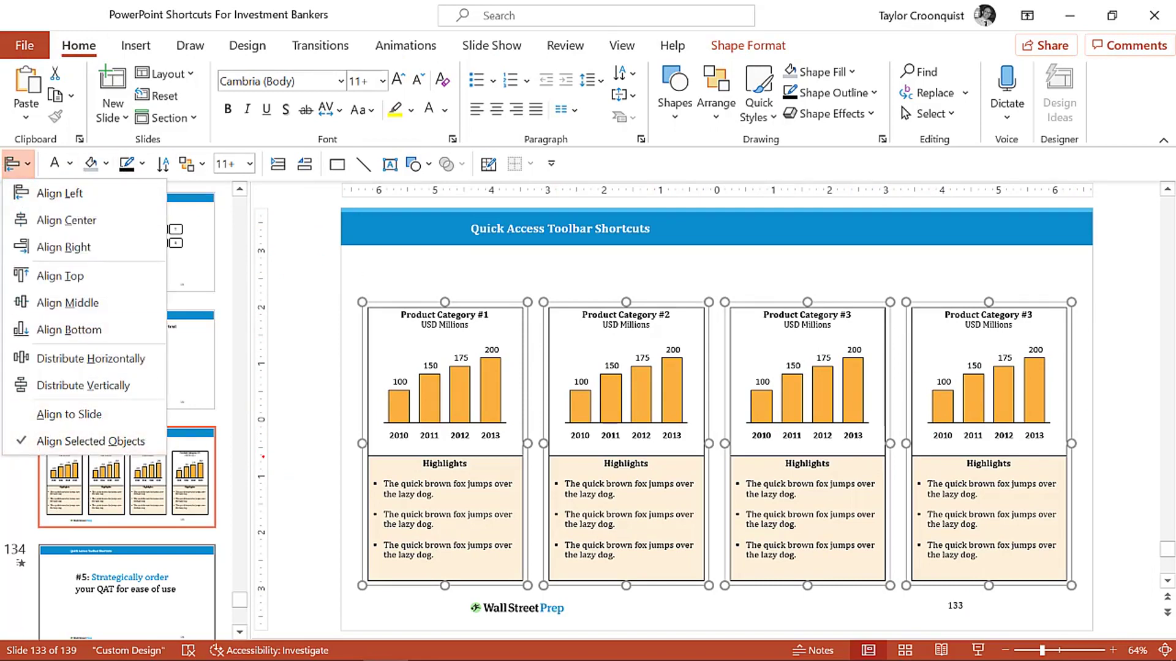
pyautogui.press('Escape')
pyautogui.press('pagedown')
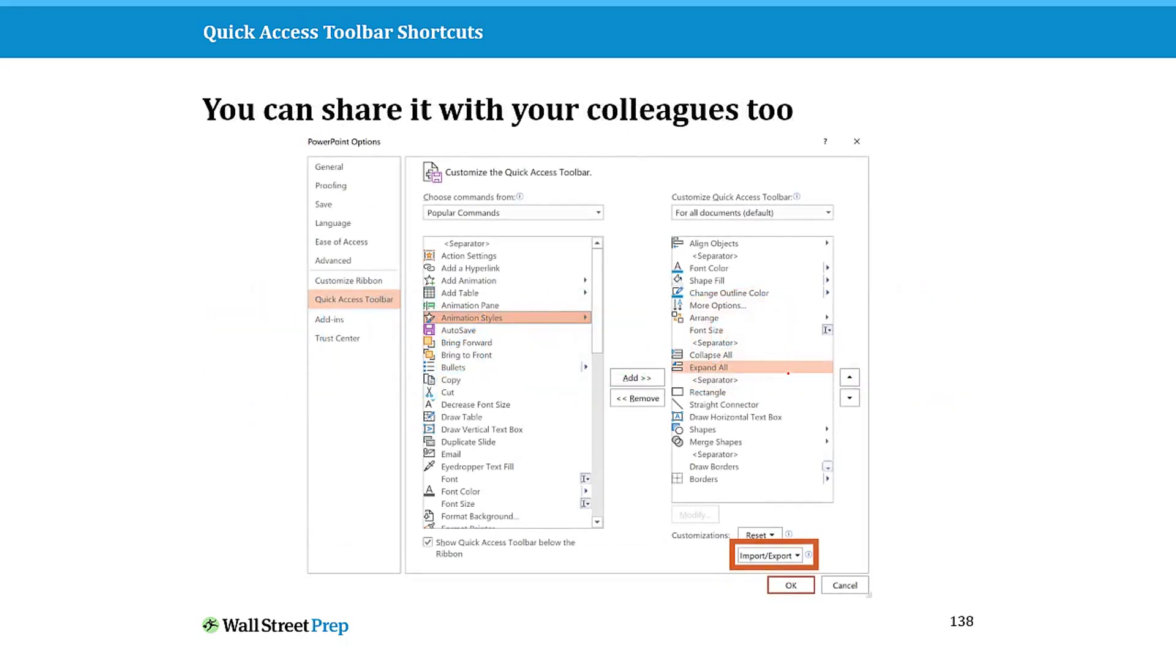
pyautogui.moveTo(938, 379)
pyautogui.mouseDown()
pyautogui.moveTo(897, 458)
pyautogui.moveTo(833, 520)
pyautogui.moveTo(861, 523)
pyautogui.moveTo(824, 487)
pyautogui.moveTo(828, 512)
pyautogui.moveTo(847, 521)
pyautogui.mouseUp()
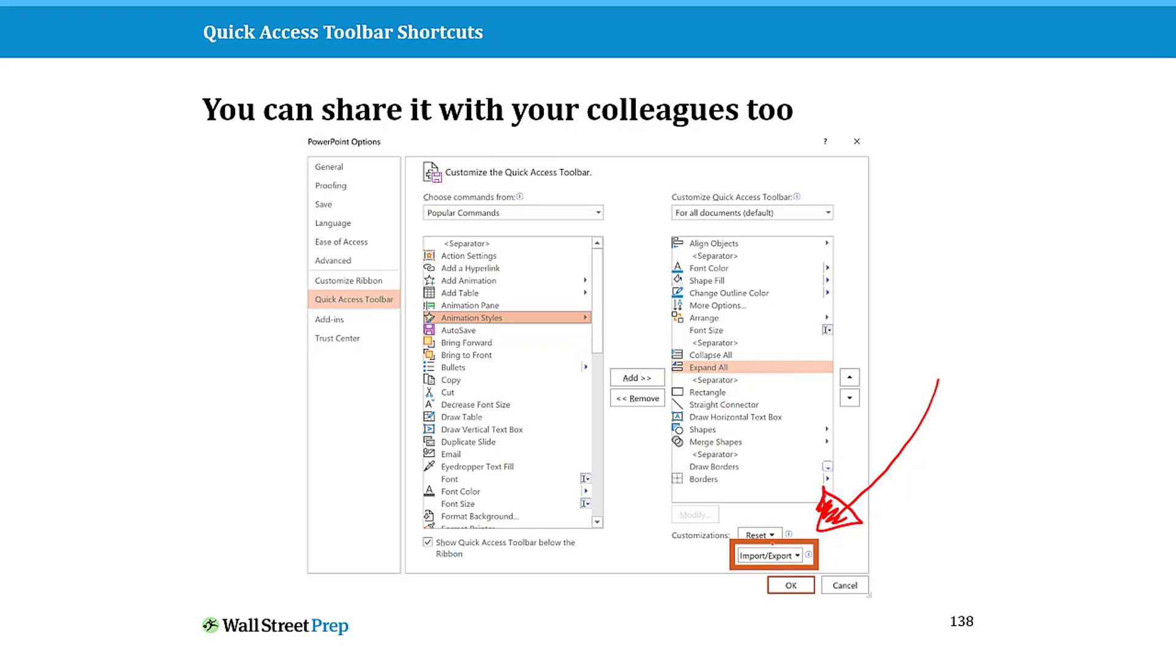
pyautogui.moveTo(743, 544); pyautogui.dragTo(811, 564)
pyautogui.press('e')
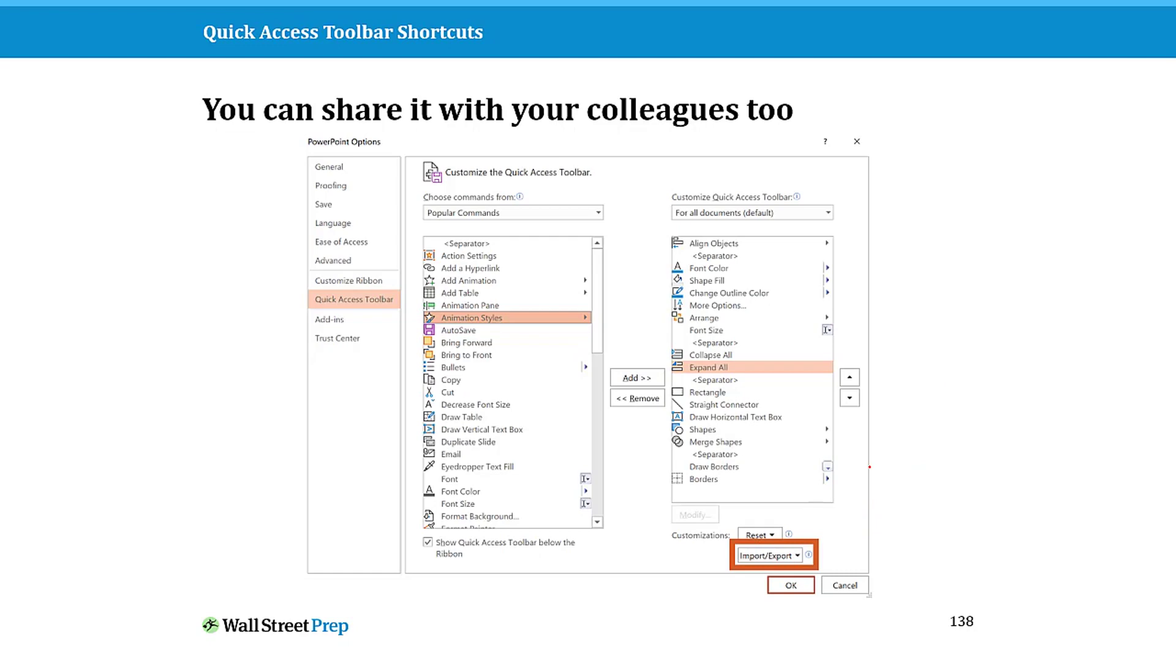